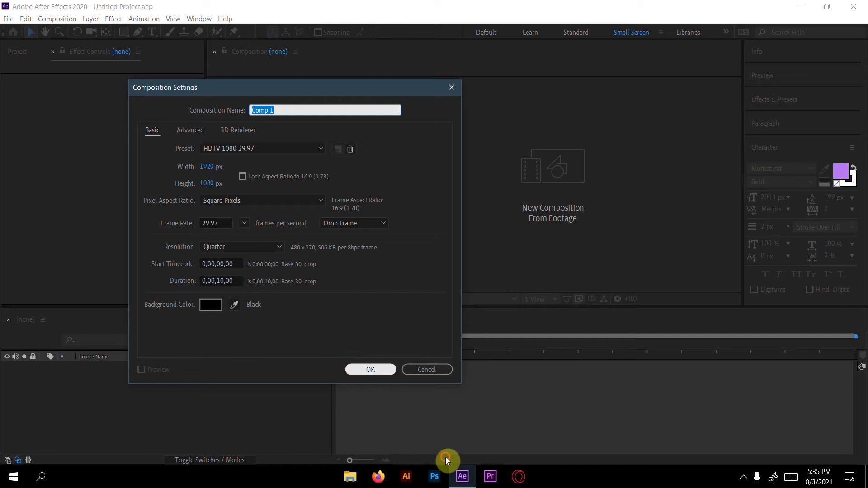
Add a composition-sized 1920 x 1080 px solid layer filled with the very dark blue 020612
right_click(204, 405)
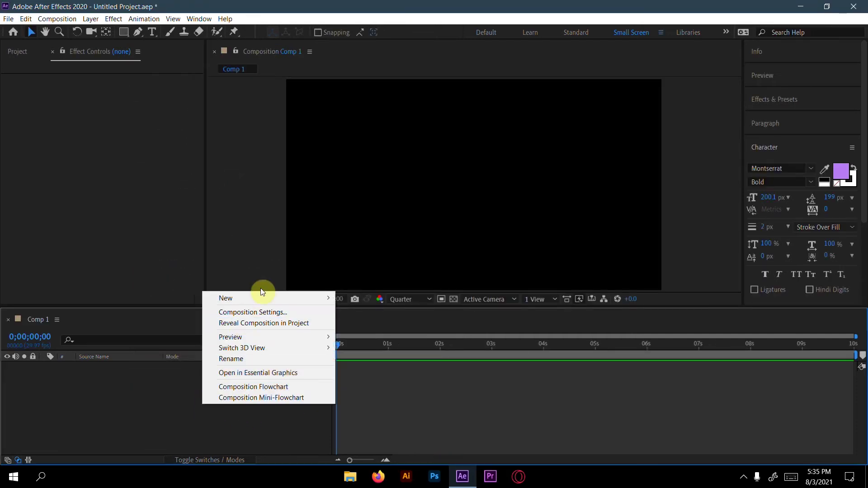
mouse_move(276, 300)
click(355, 324)
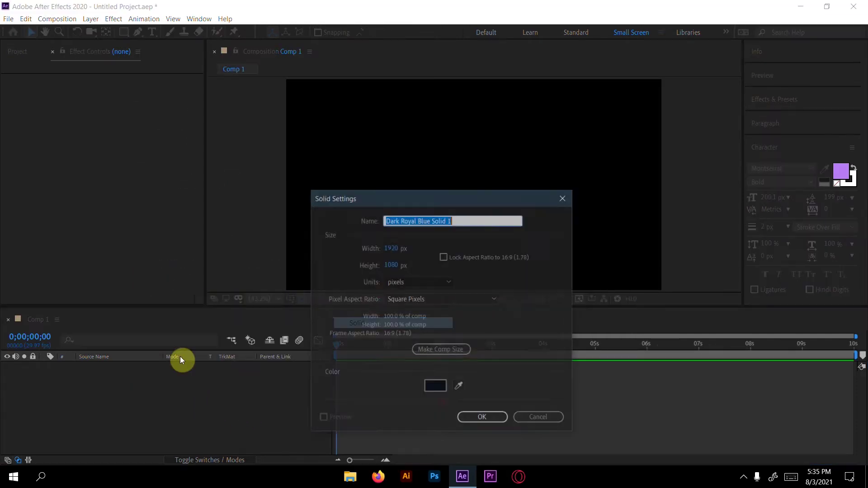
click(432, 387)
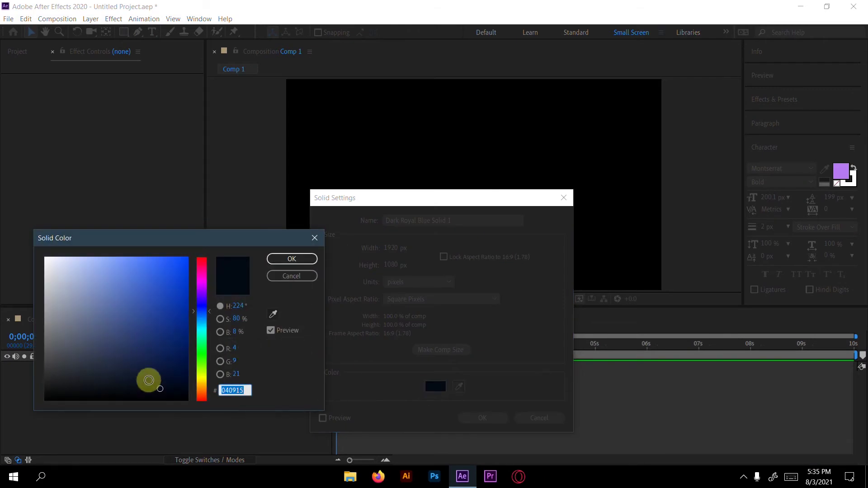
click(170, 391)
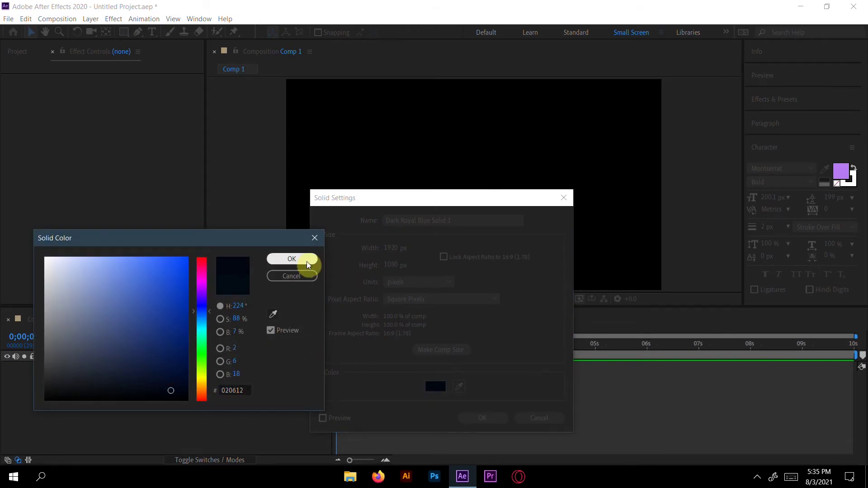
click(308, 260)
click(466, 417)
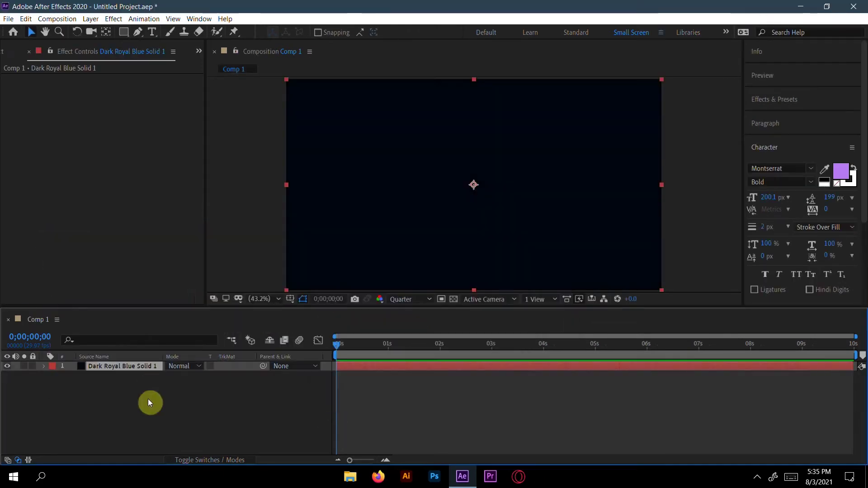
click(174, 425)
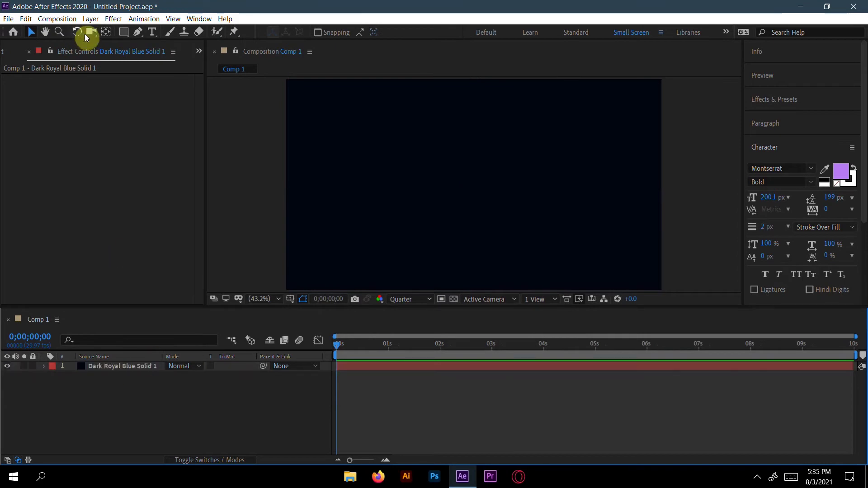
Create a text layer reading ECHO in the composition
click(153, 33)
click(343, 183)
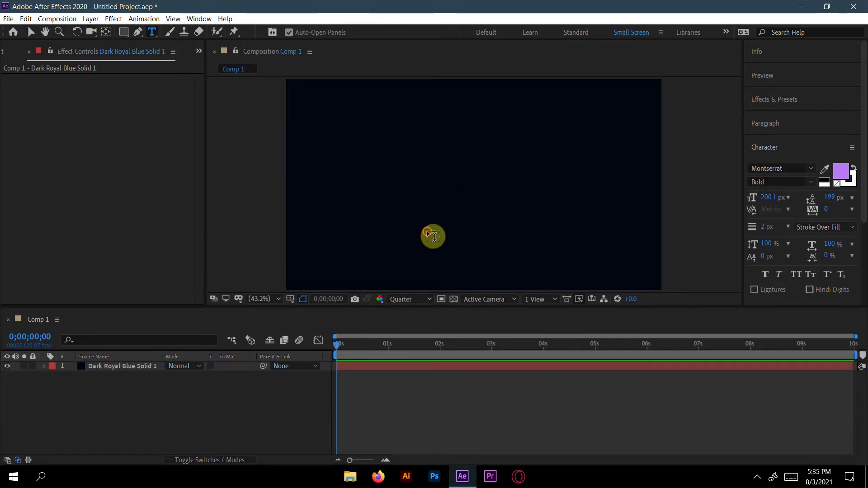
text(E)
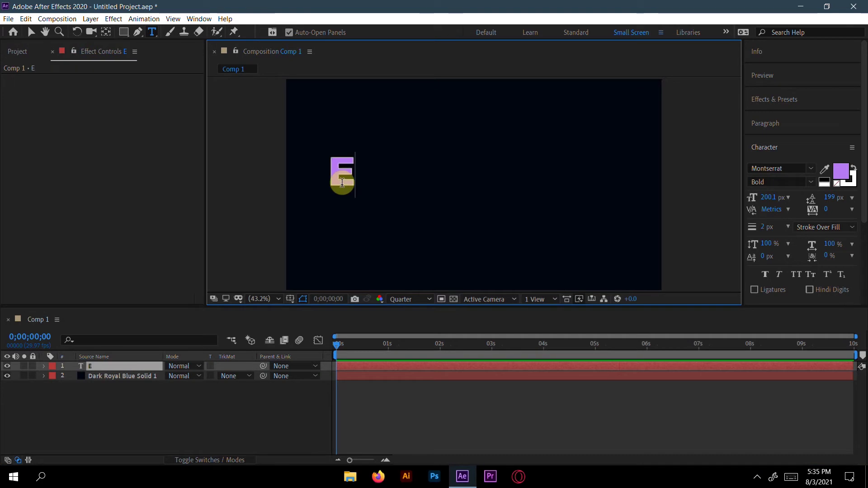
text(CHO)
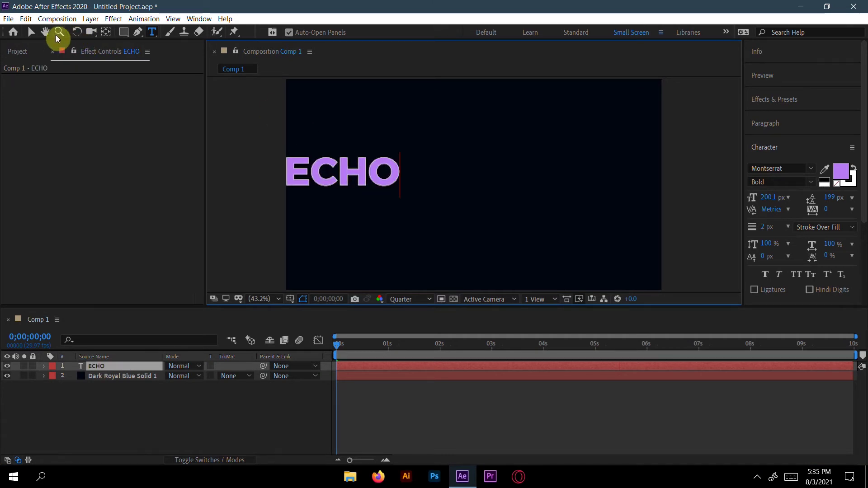
click(32, 35)
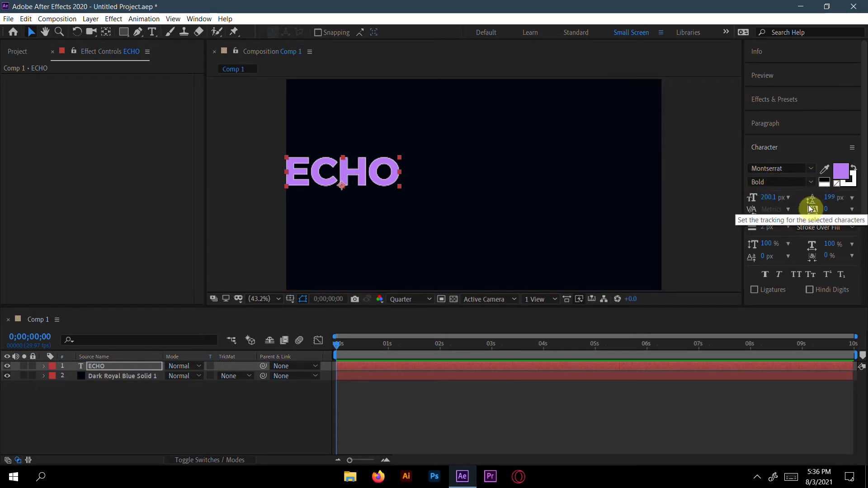
Centre the ECHO text horizontally and vertically in the composition
click(790, 148)
click(796, 172)
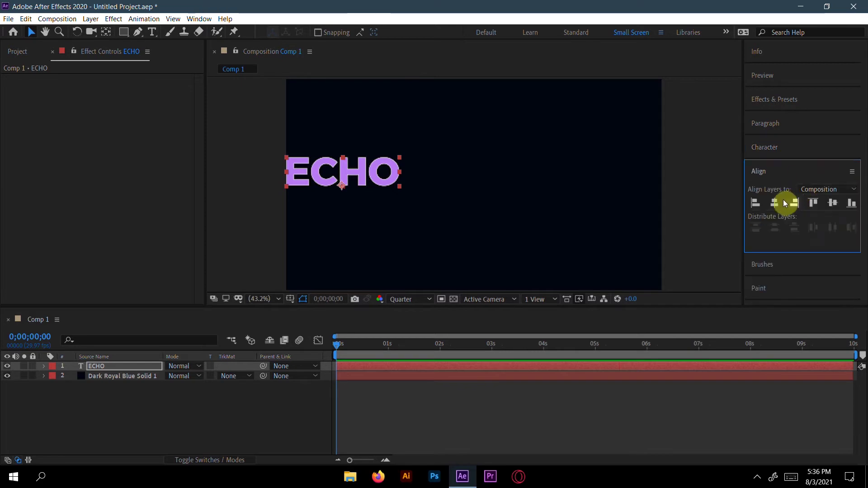
click(775, 203)
click(832, 203)
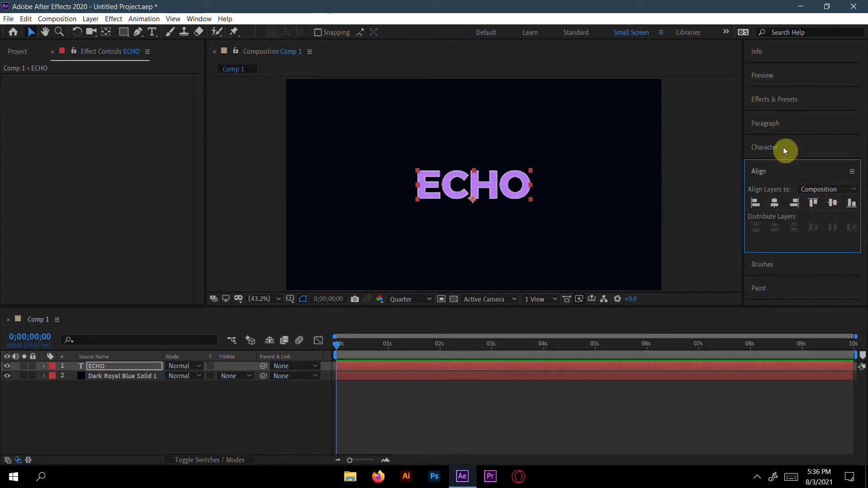
Set the ECHO text's fill colour to white, FFFFFF
click(784, 149)
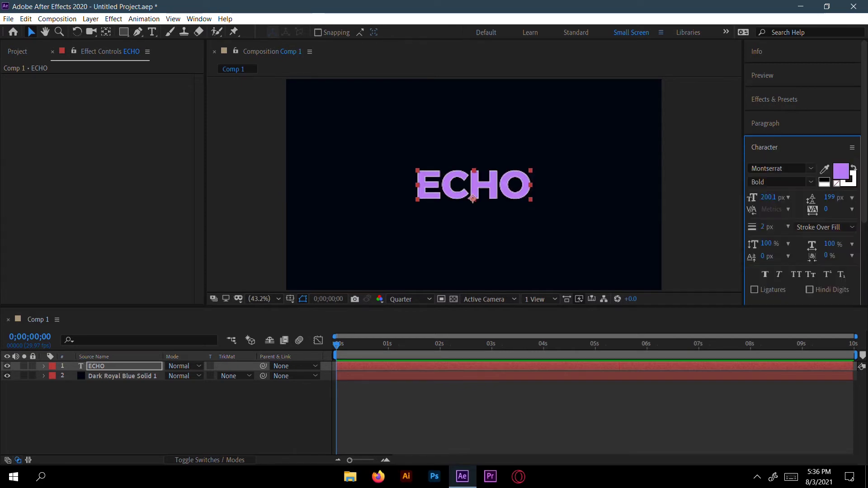
click(842, 171)
drag(101, 268, 17, 252)
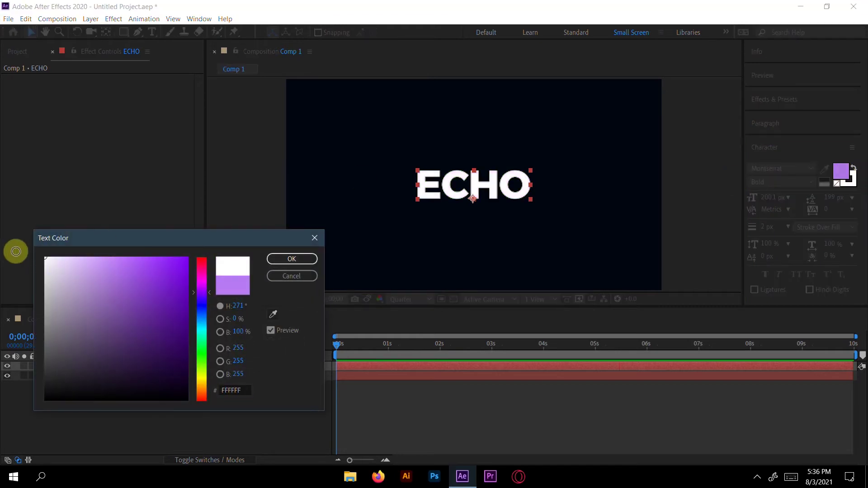
click(293, 259)
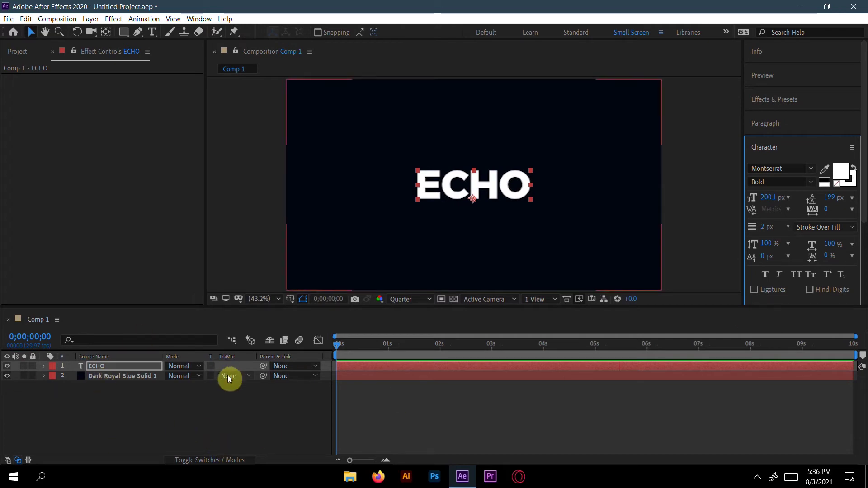
Keyframe ECHO's Position at 0 s with the text centred, and at 1 s near the frame's lower right, about 1427, 964
click(122, 365)
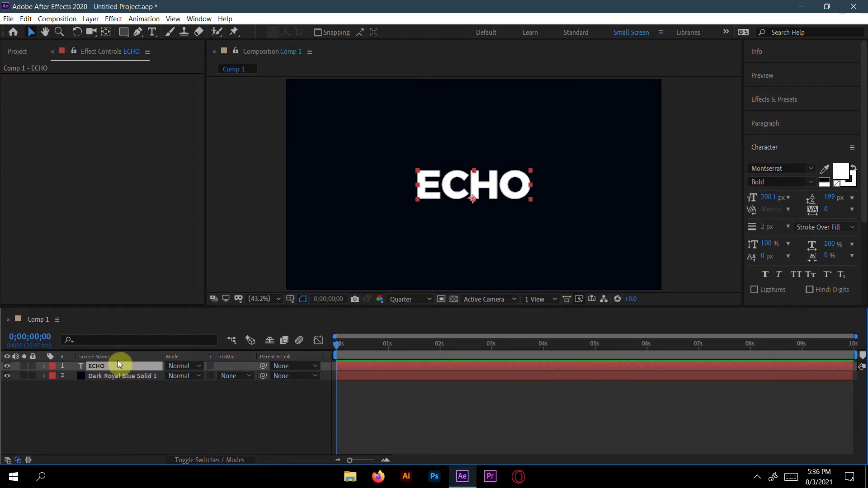
key(p)
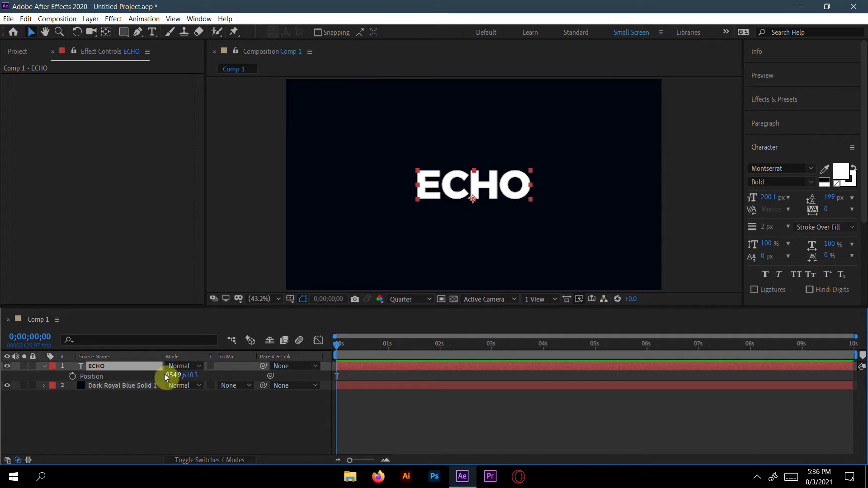
click(72, 376)
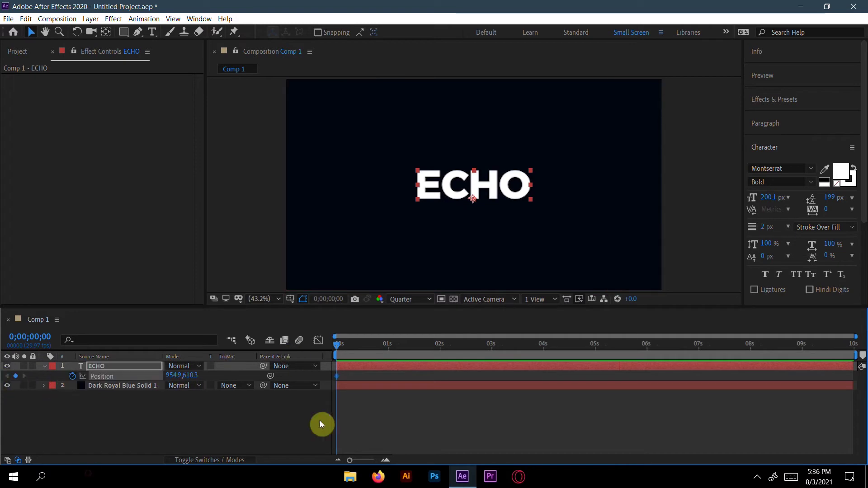
drag(342, 351, 386, 349)
drag(477, 182, 568, 252)
Add Position keyframes moving ECHO to the frame's upper right (about 1528, 351) at 2 s and lower left (about 502, 939) at 3 s
drag(390, 346, 440, 347)
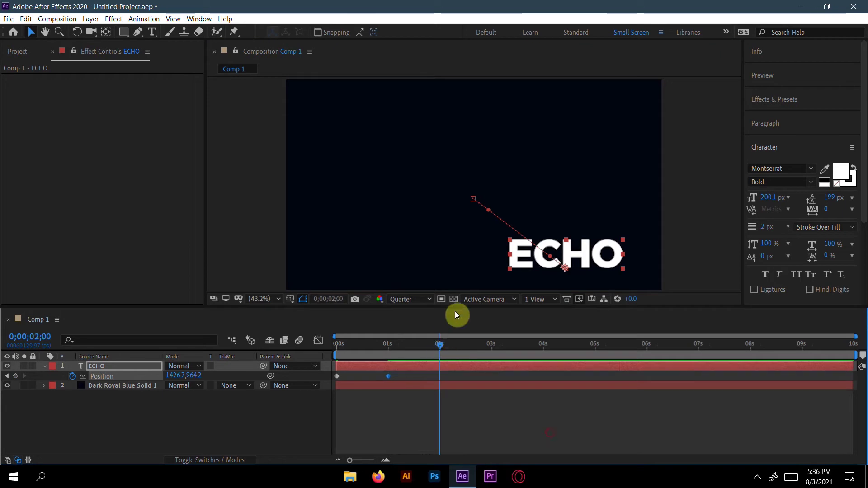
drag(568, 254, 589, 138)
drag(439, 344, 492, 347)
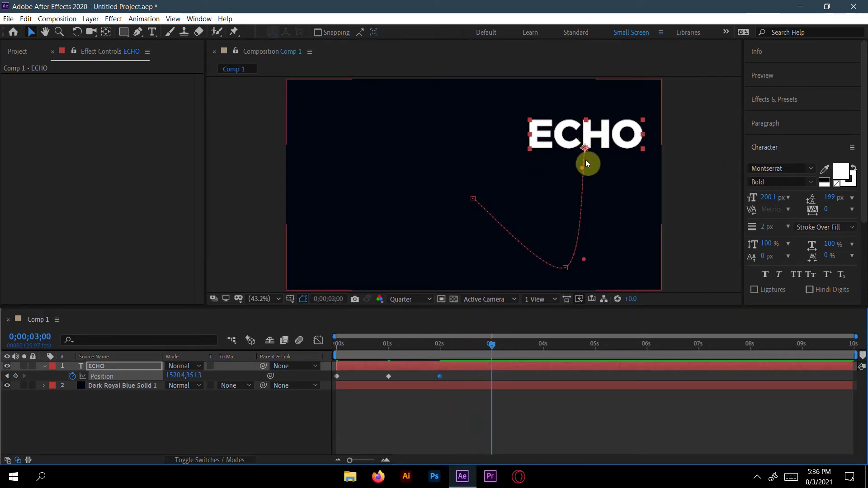
drag(585, 132, 392, 243)
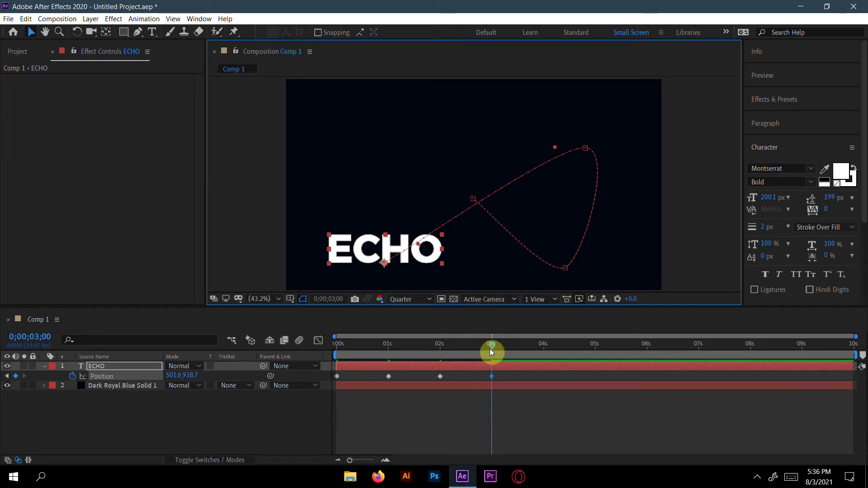
Keyframe ECHO at the frame's upper left (about 423, 296) at 4 s, and copy the first Position keyframe to 5 s
drag(490, 347, 543, 346)
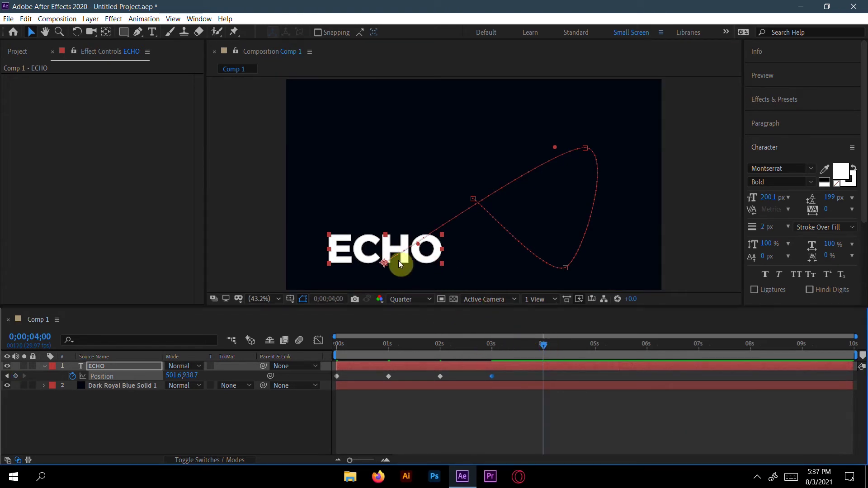
drag(388, 247, 369, 120)
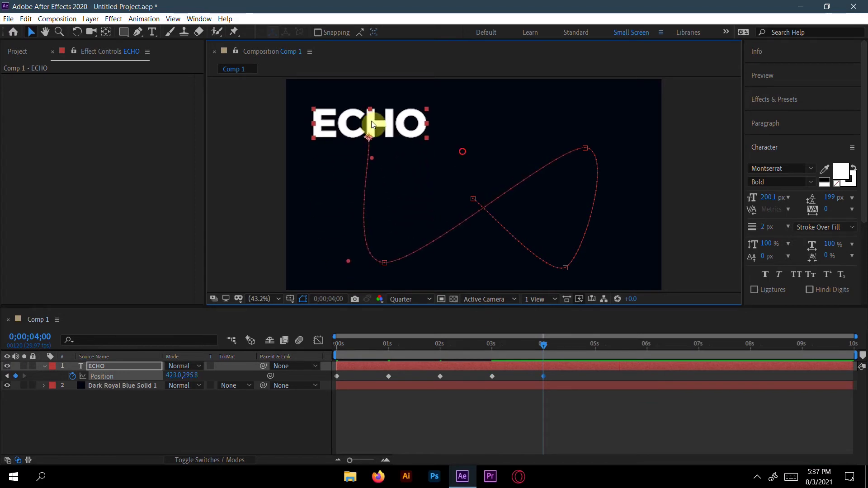
drag(543, 345, 597, 353)
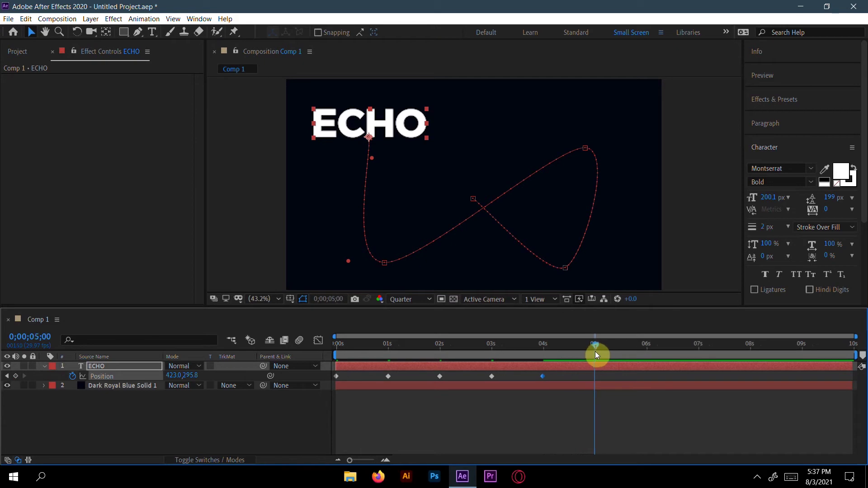
click(337, 376)
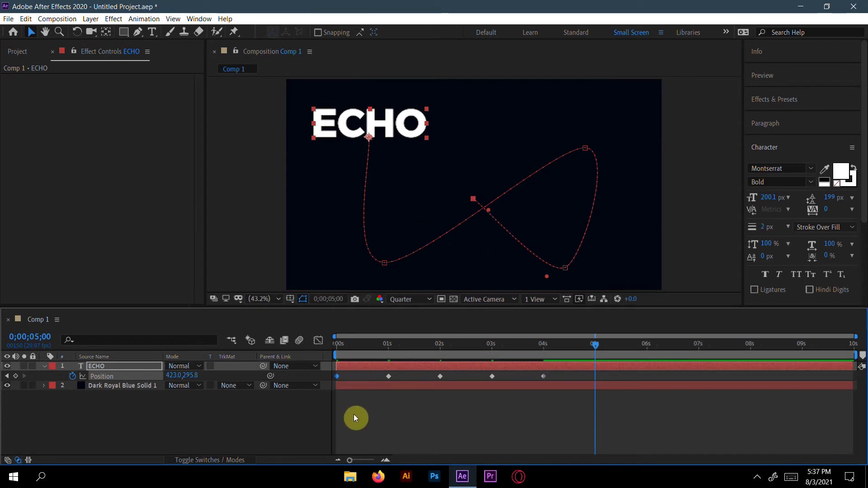
key(ctrl+c)
key(ctrl+v)
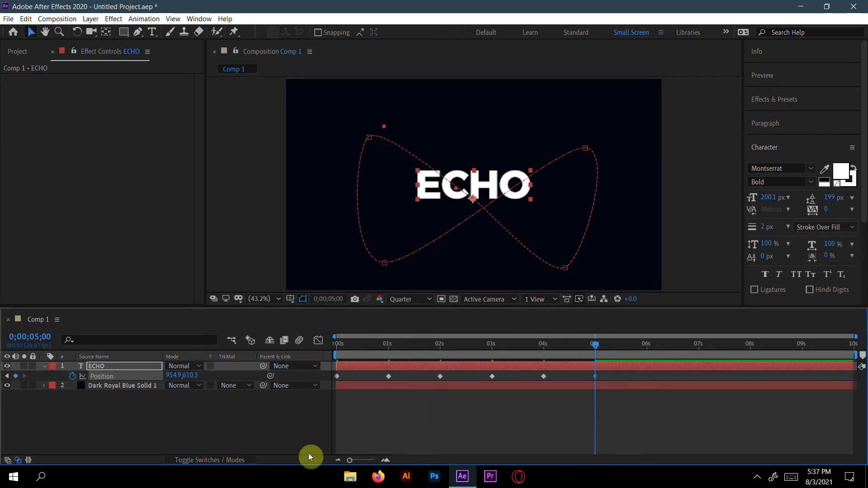
Inspect the text's position at the Position keyframes from 5 s back to 1 s, checking their exact timing on the timeline
drag(348, 460, 302, 462)
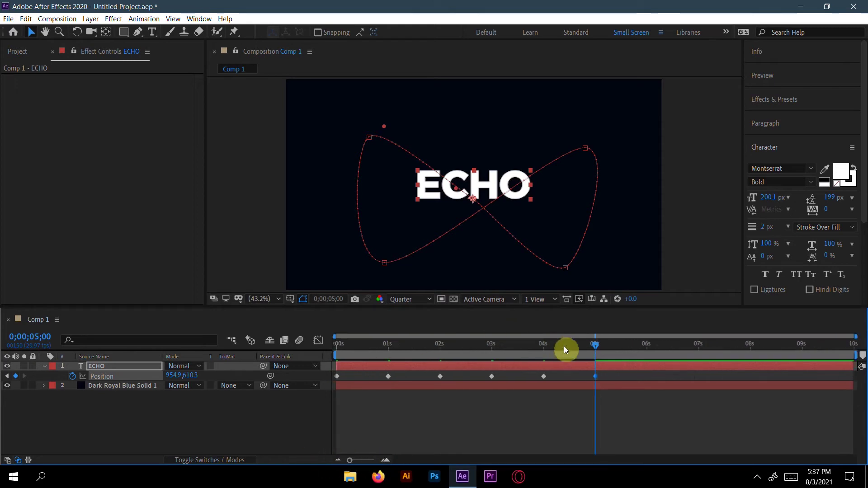
drag(596, 347, 543, 348)
drag(348, 462, 286, 454)
click(494, 346)
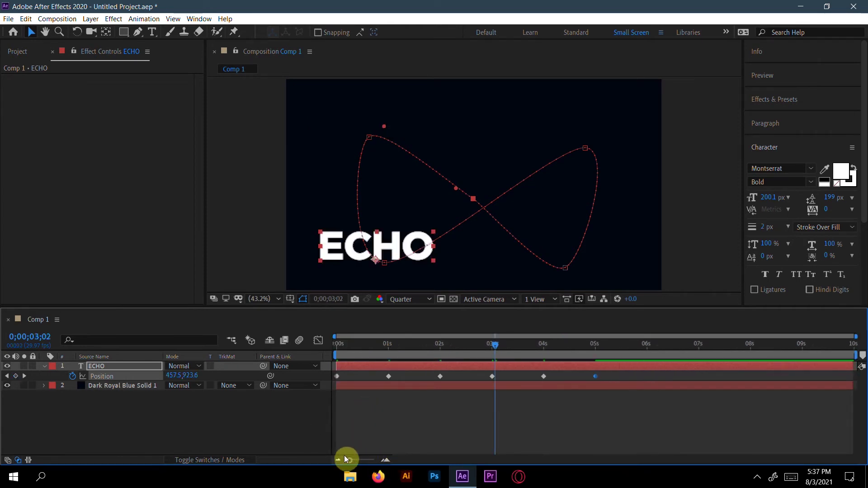
mouse_move(346, 462)
mouse_down()
mouse_move(376, 461)
mouse_move(340, 461)
mouse_up()
drag(492, 346, 438, 349)
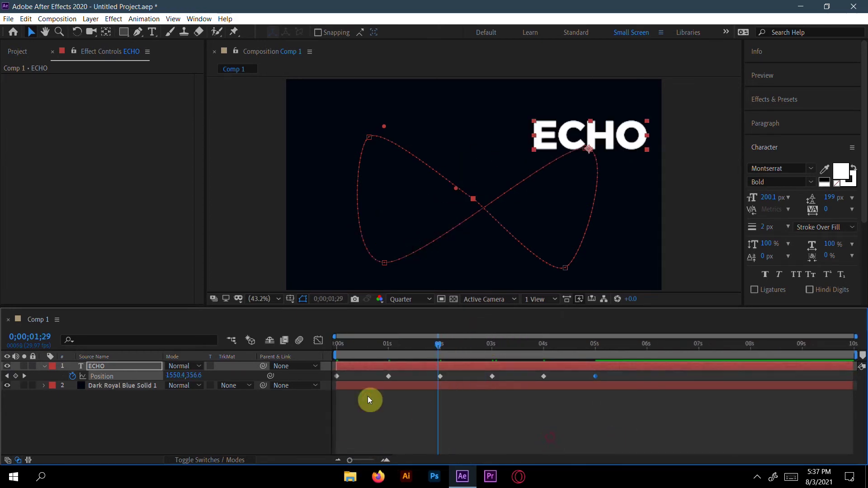
mouse_move(349, 460)
mouse_down()
mouse_move(381, 460)
mouse_move(349, 460)
mouse_up()
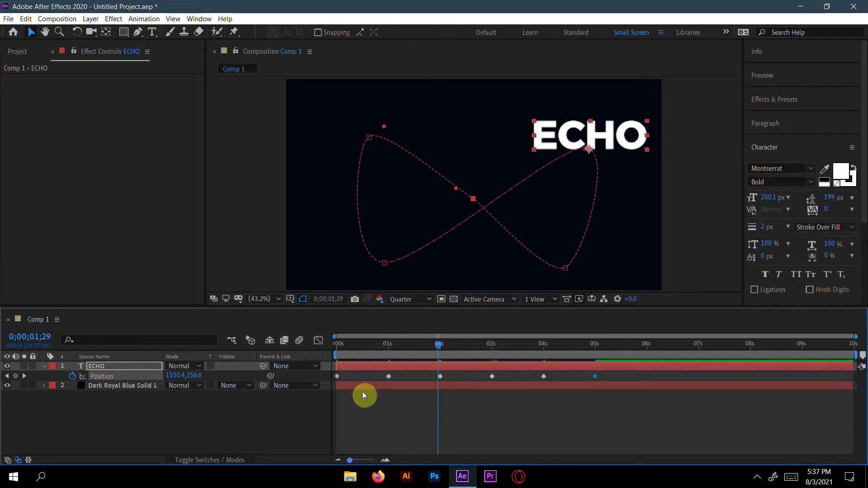
click(387, 346)
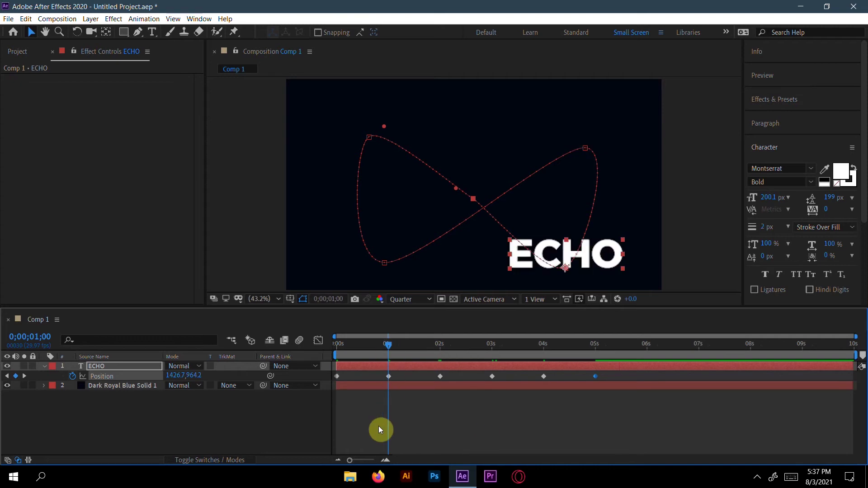
drag(349, 460, 386, 463)
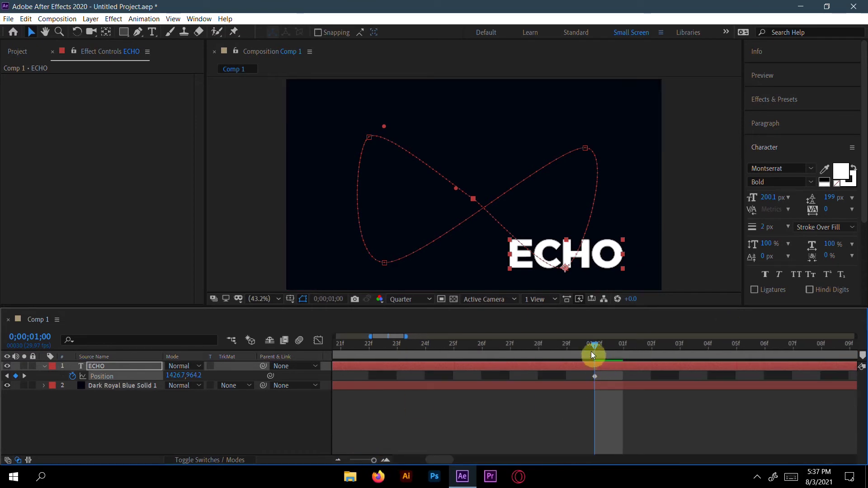
mouse_move(595, 347)
mouse_down()
mouse_move(614, 350)
mouse_move(596, 350)
mouse_up()
drag(374, 459, 332, 466)
Select all Position keyframes on the ECHO layer and preview the animation from 0 s
drag(389, 346, 332, 360)
click(416, 448)
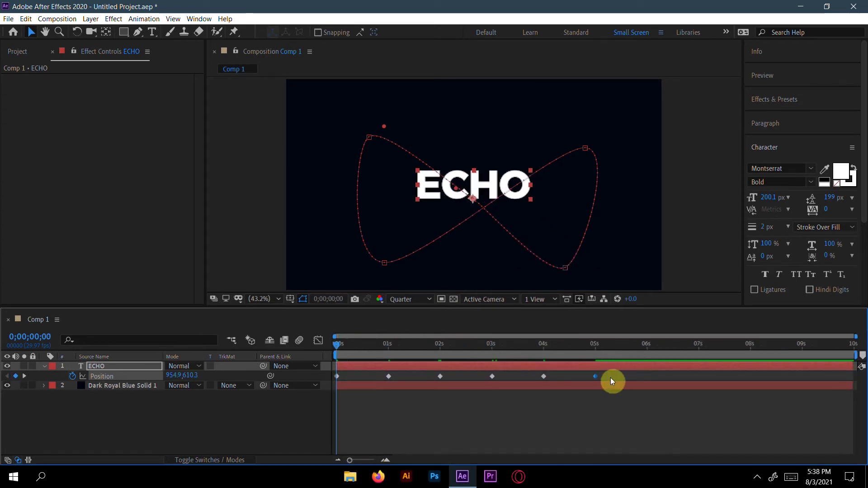
drag(607, 374, 333, 376)
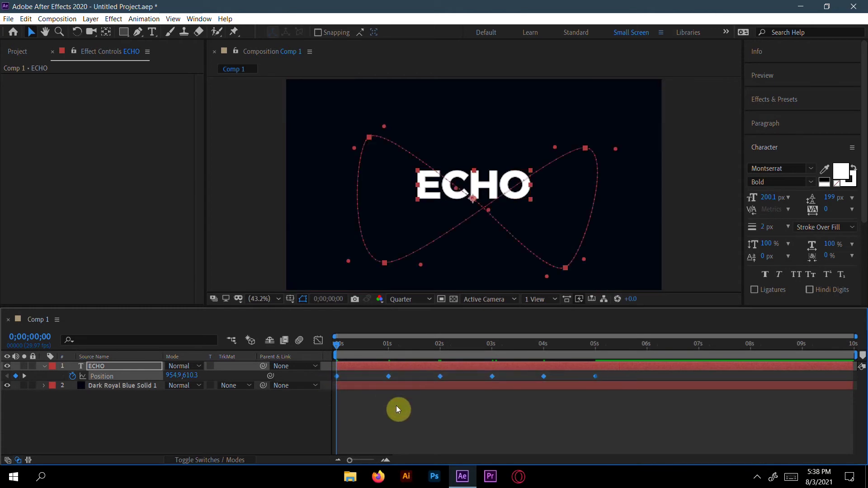
key(space)
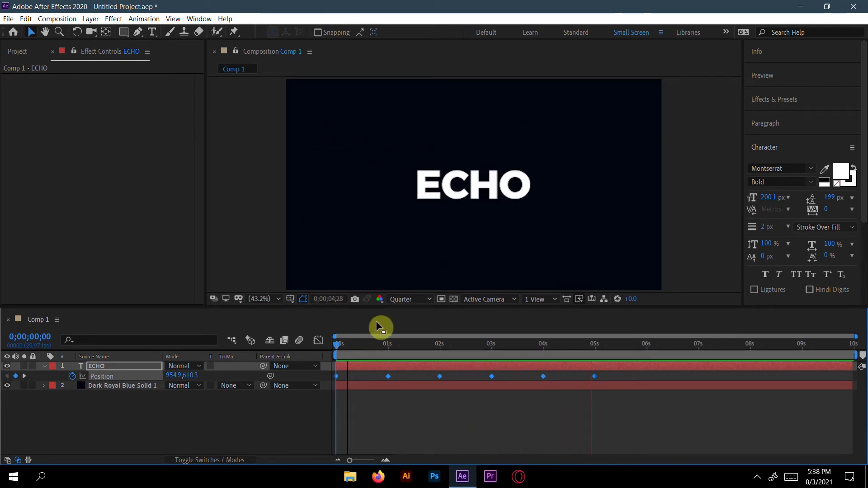
Apply Easy Ease to all Position keyframes of the ECHO layer
key(space)
drag(625, 347, 573, 351)
drag(613, 374, 332, 387)
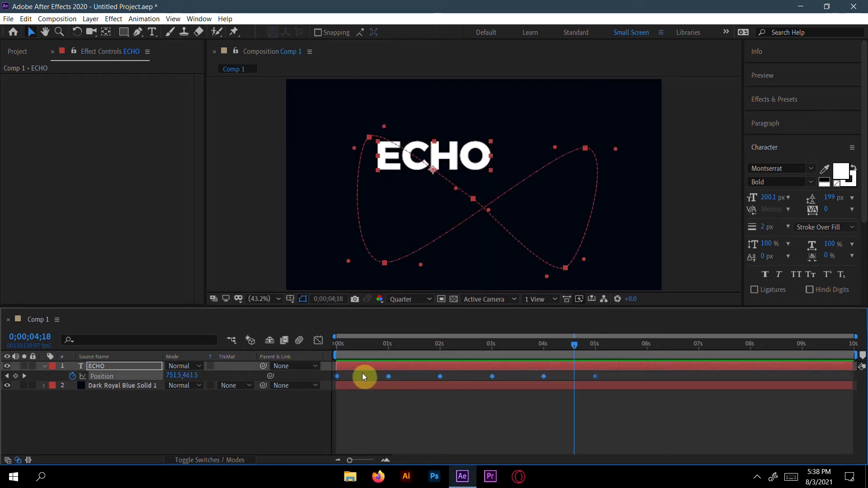
key(F9)
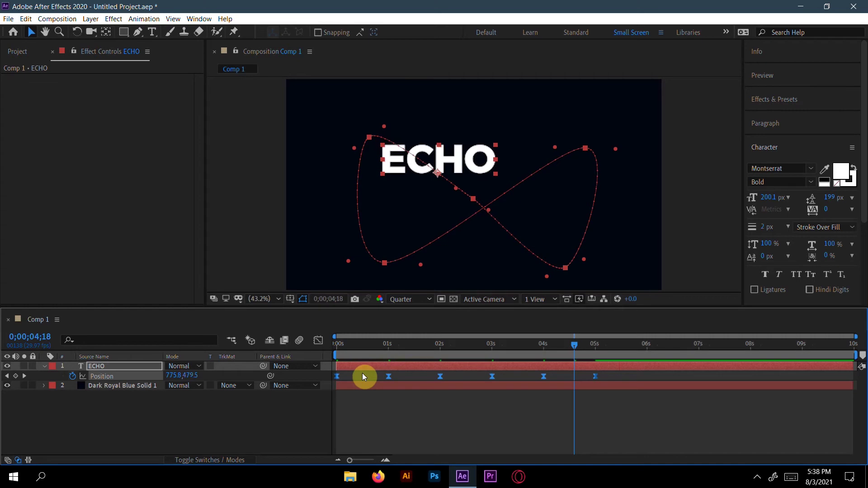
Reshape the Position speed graph by stretching all keyframe influence handles, making narrow, sharp speed peaks midway between the keyframes
click(319, 341)
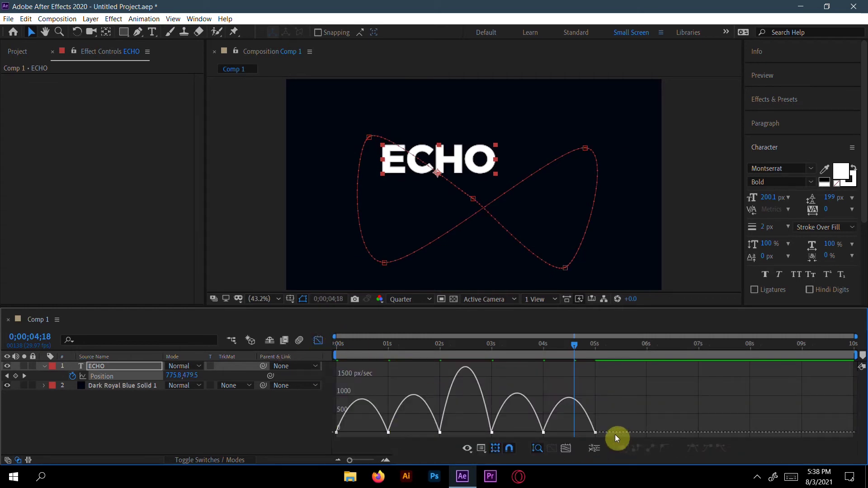
right_click(623, 402)
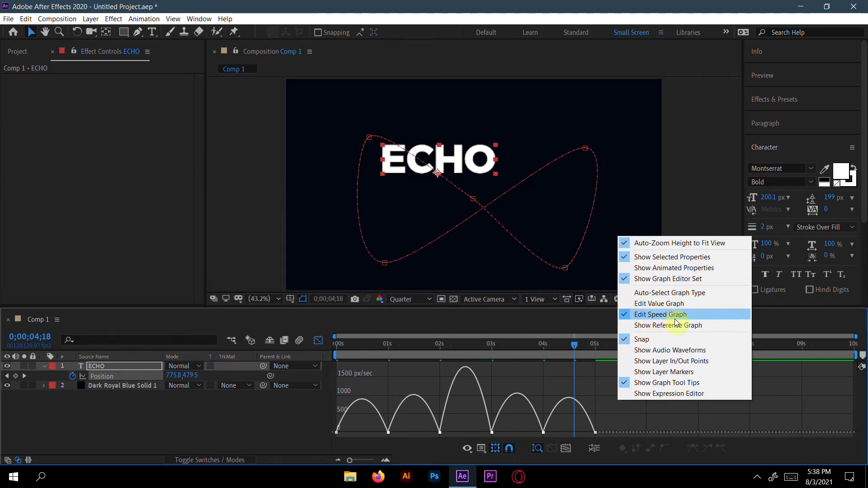
click(637, 411)
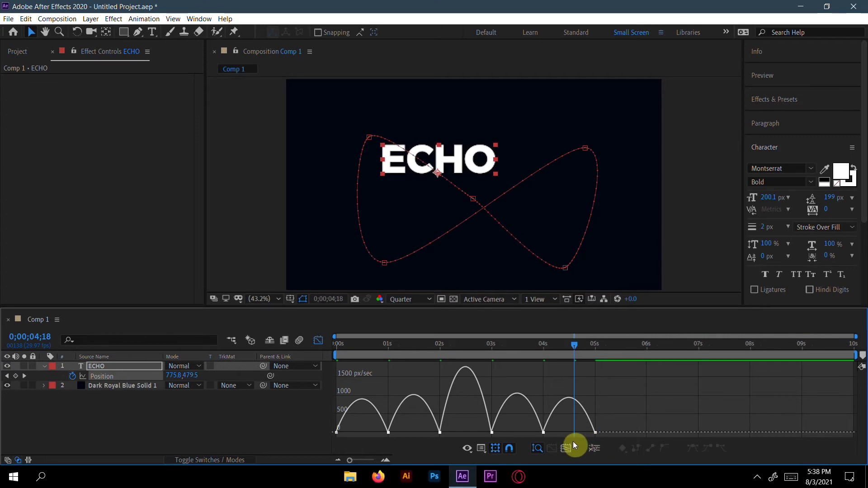
drag(612, 428, 334, 429)
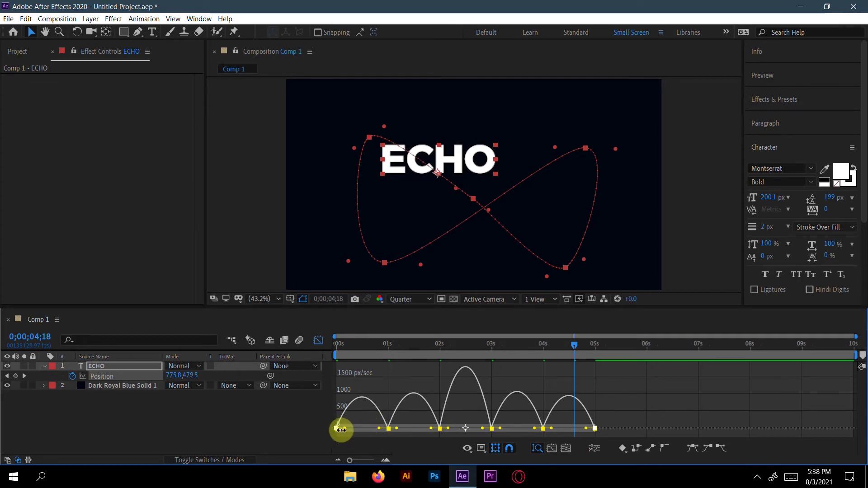
mouse_move(387, 427)
mouse_down()
mouse_move(389, 416)
mouse_move(392, 435)
mouse_move(388, 417)
mouse_up()
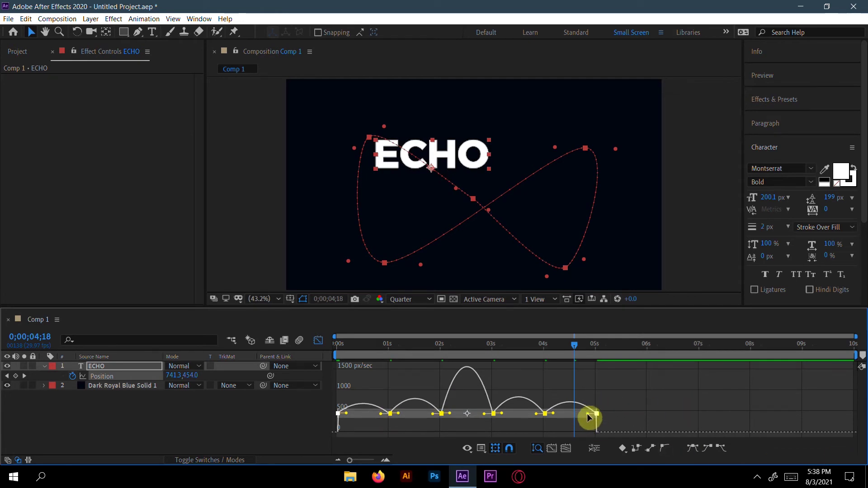
drag(587, 417, 568, 429)
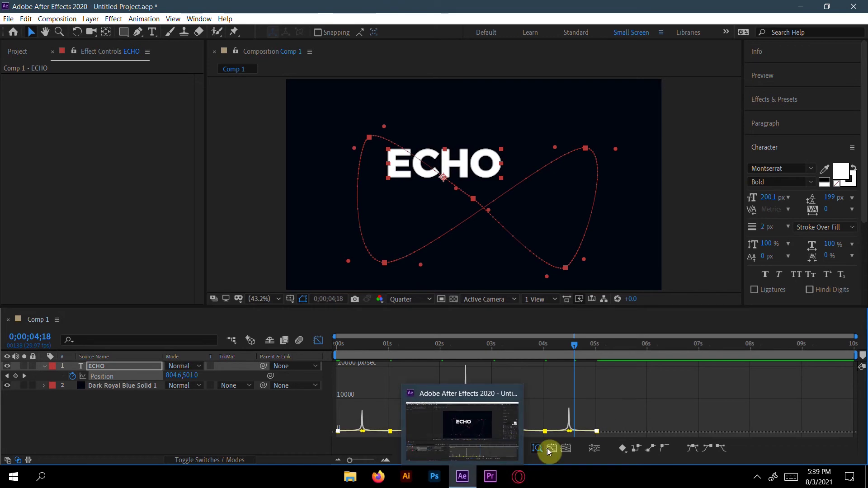
mouse_move(348, 460)
mouse_down()
mouse_move(379, 461)
mouse_move(336, 459)
mouse_up()
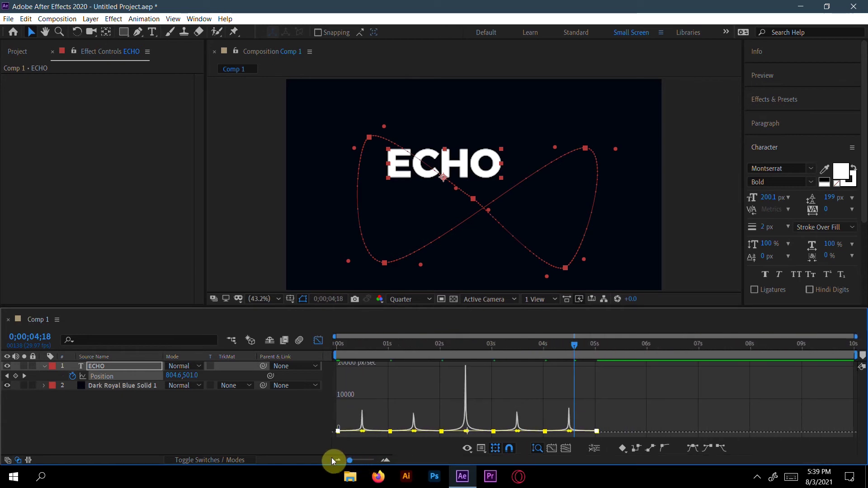
key(shift+F3)
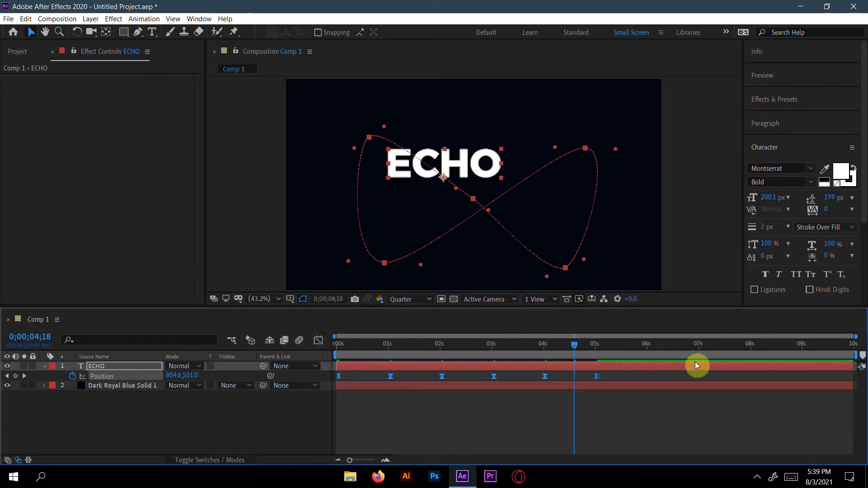
Preview the ECHO text's eased looping motion from 0 s
drag(574, 345, 317, 360)
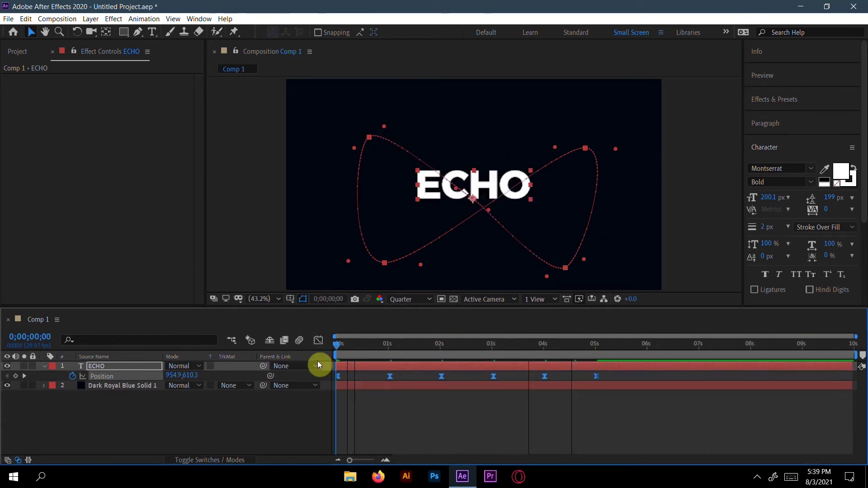
key(space)
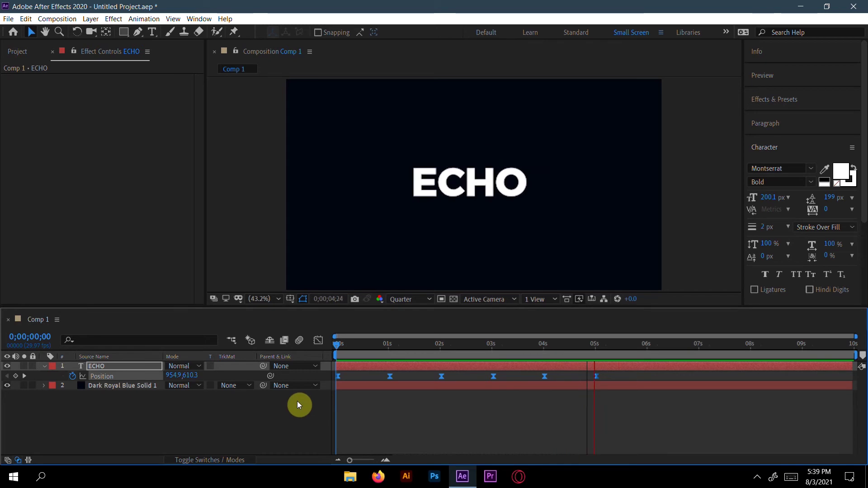
key(space)
drag(630, 344, 302, 367)
key(space)
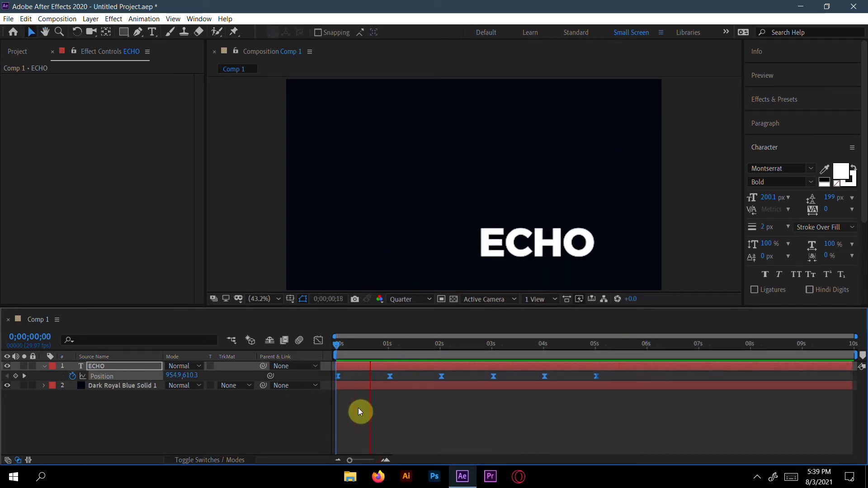
key(space)
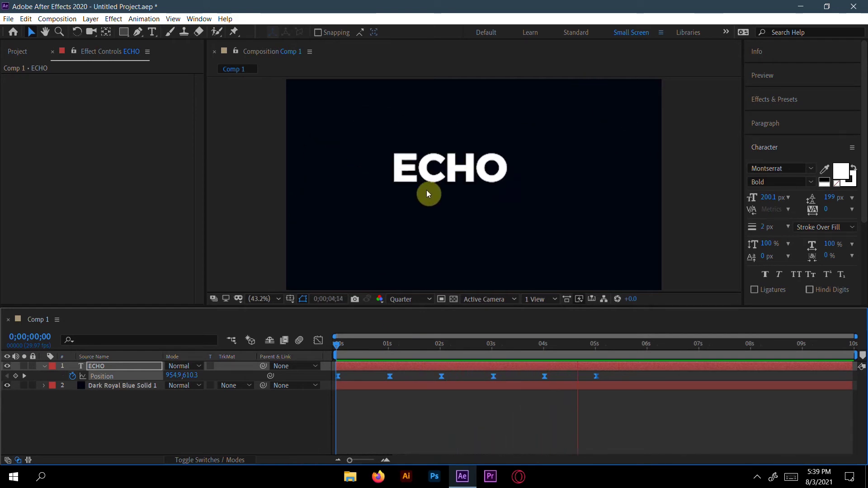
Shorten the work area so that it ends at about 6.3 s, past the last Position keyframe
click(628, 351)
drag(631, 343, 606, 354)
drag(855, 355, 663, 355)
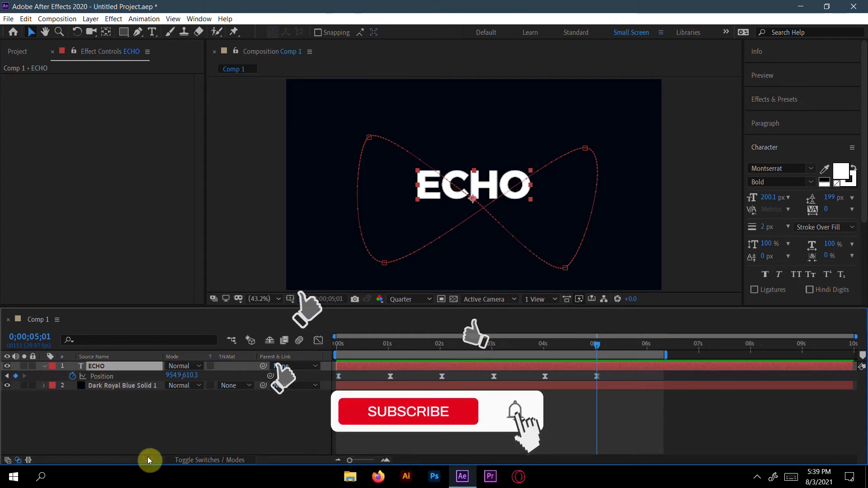
Create shapes from the ECHO text layer and collapse the original text layer's properties
click(102, 364)
right_click(97, 368)
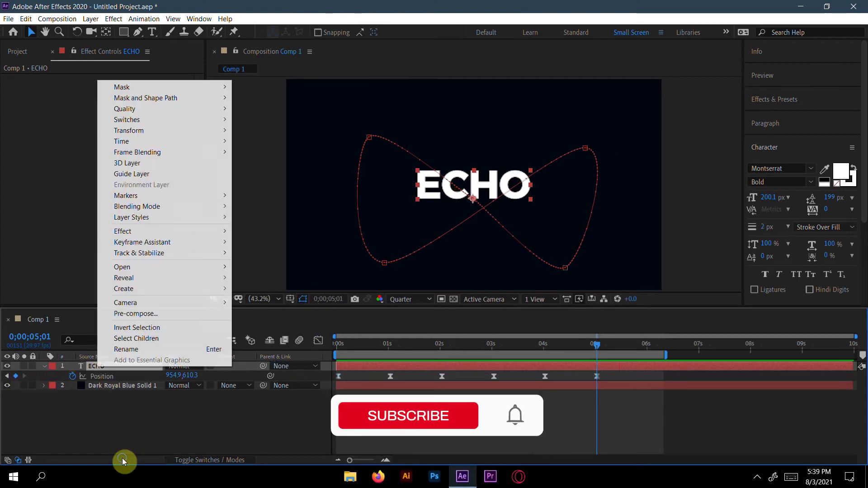
mouse_move(134, 290)
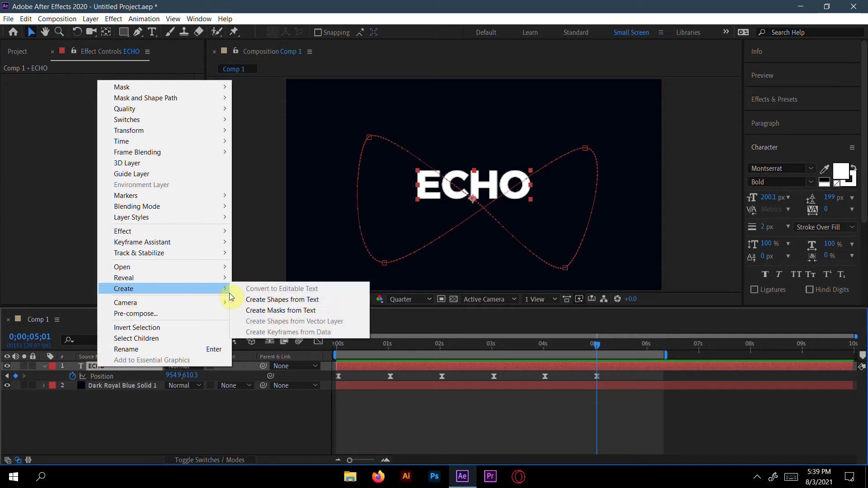
click(270, 300)
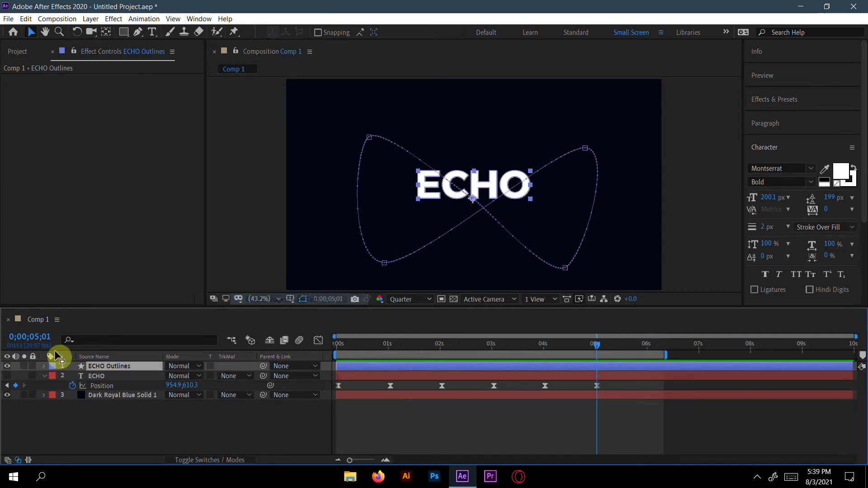
click(44, 376)
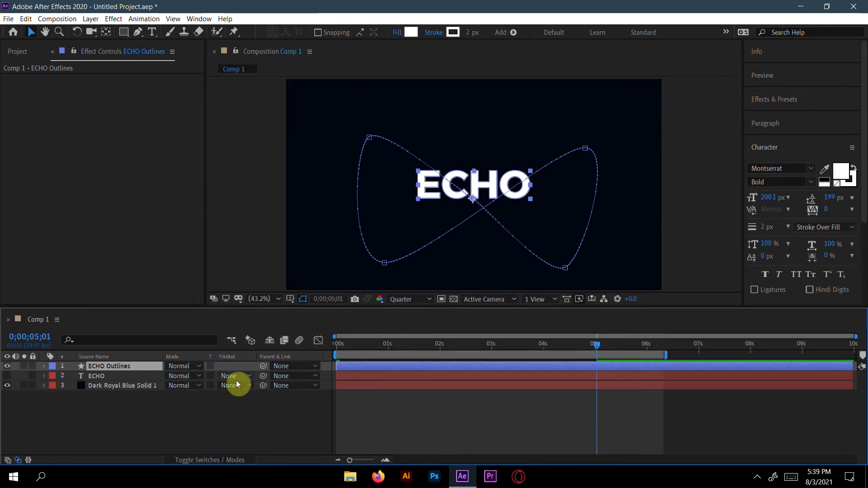
Return to 0 s, find the Echo effect under Time, and apply it to the ECHO Outlines layer
drag(580, 347, 327, 360)
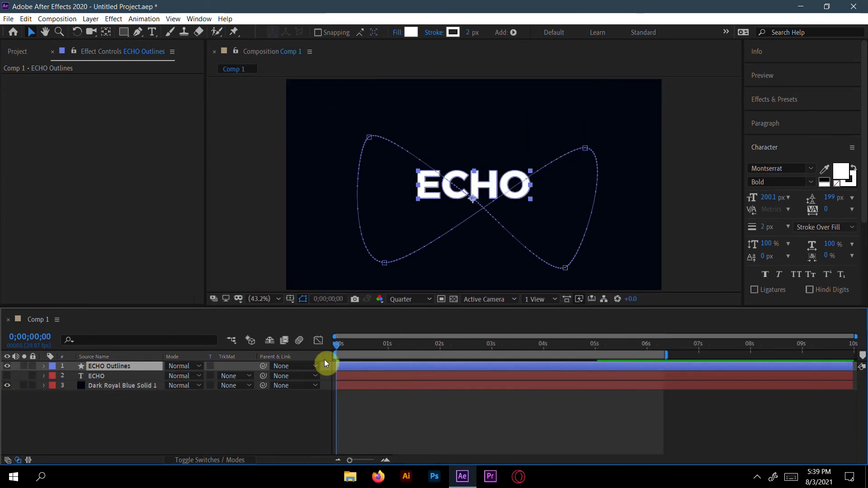
click(796, 100)
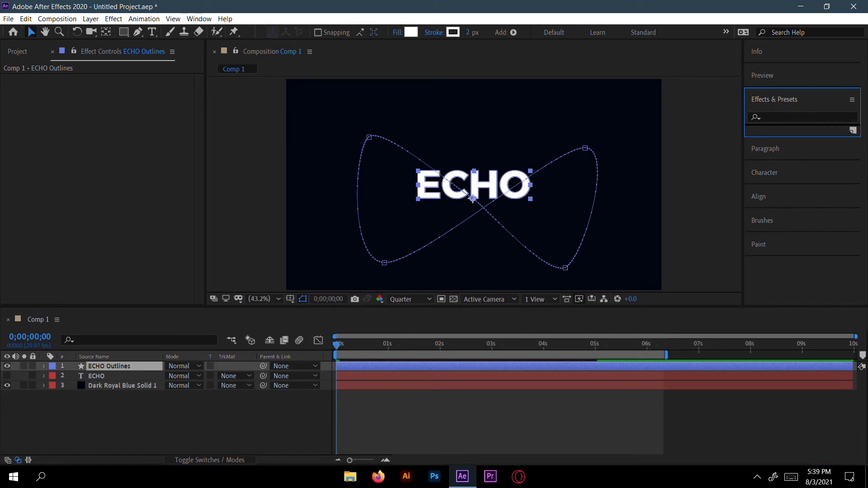
click(787, 115)
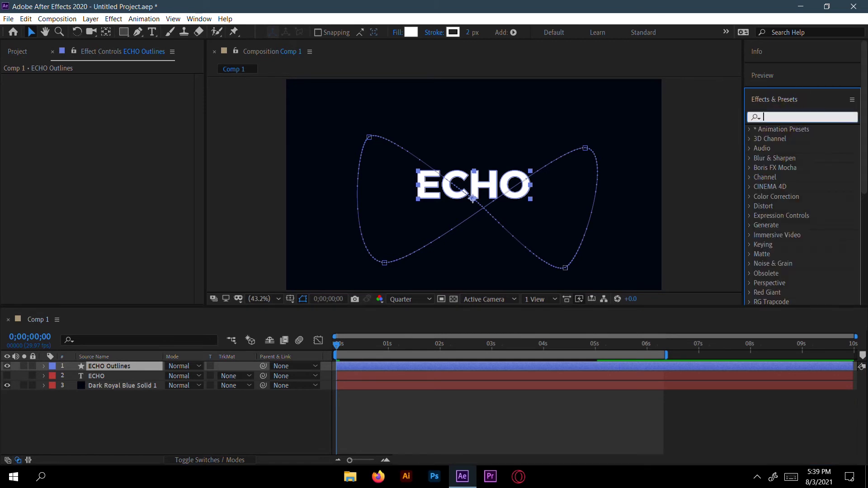
text(echo)
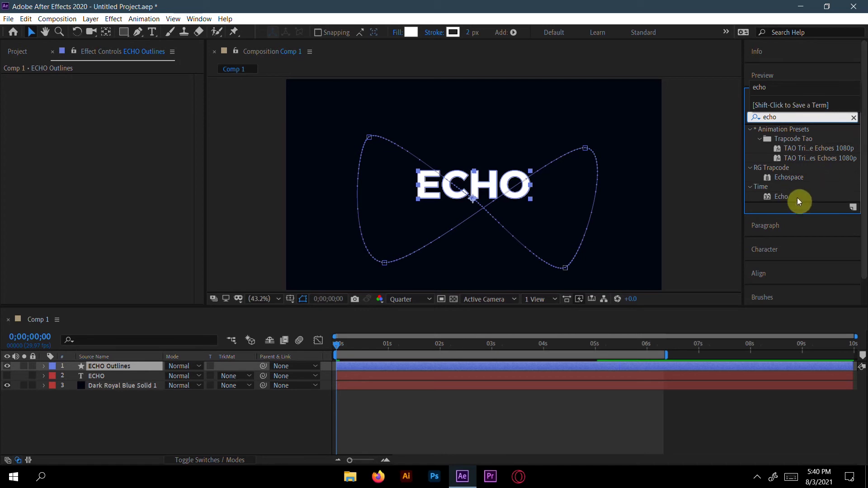
drag(783, 193, 114, 365)
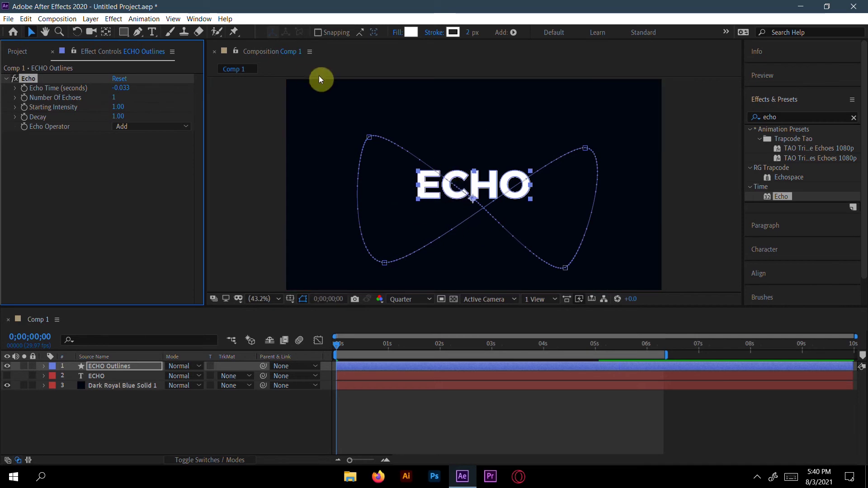
Set the Echo effect's Number Of Echoes to 30 and Echo Operator to Composite In Front, and preview the trail
click(114, 99)
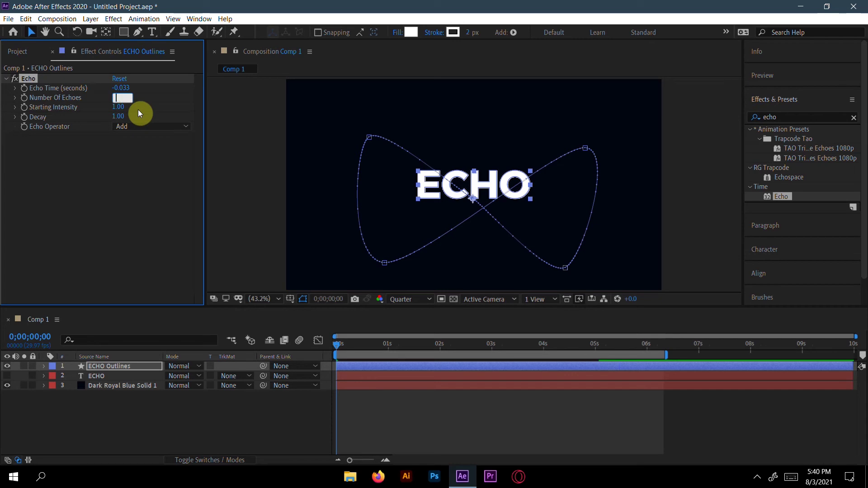
text(30)
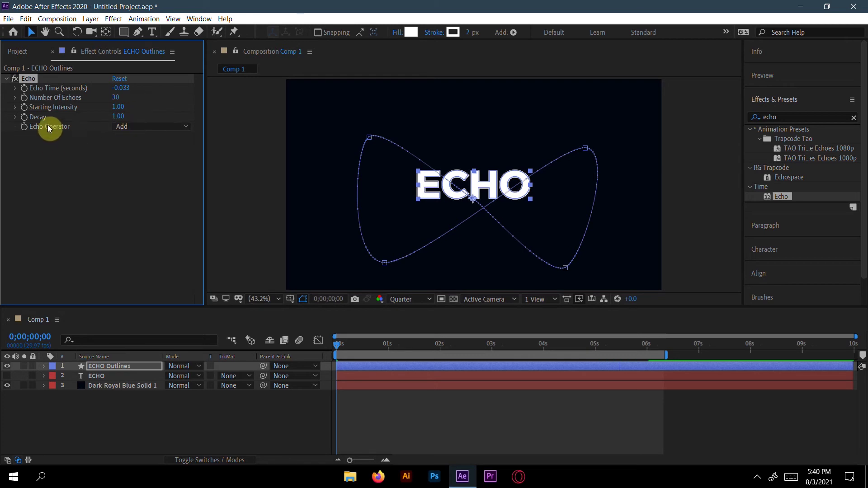
click(131, 128)
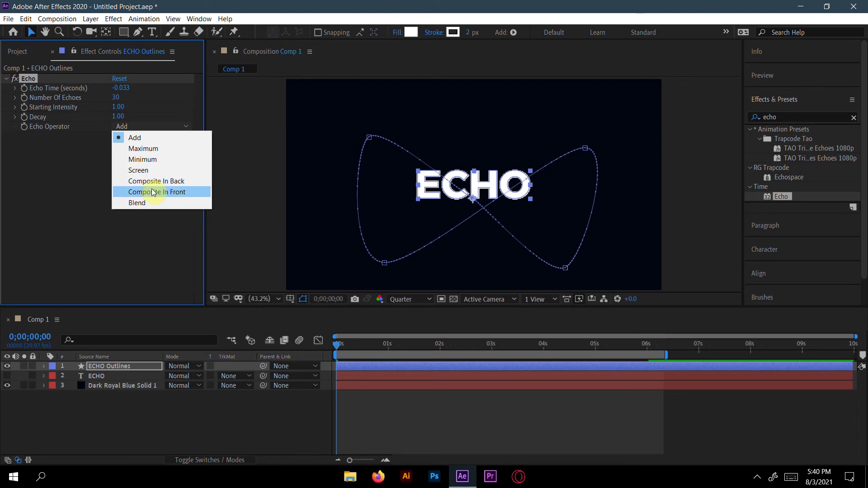
click(167, 194)
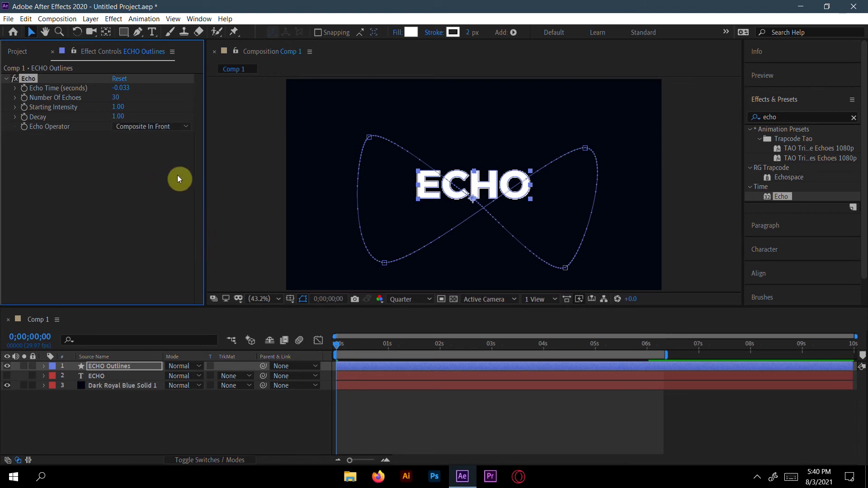
click(338, 362)
key(space)
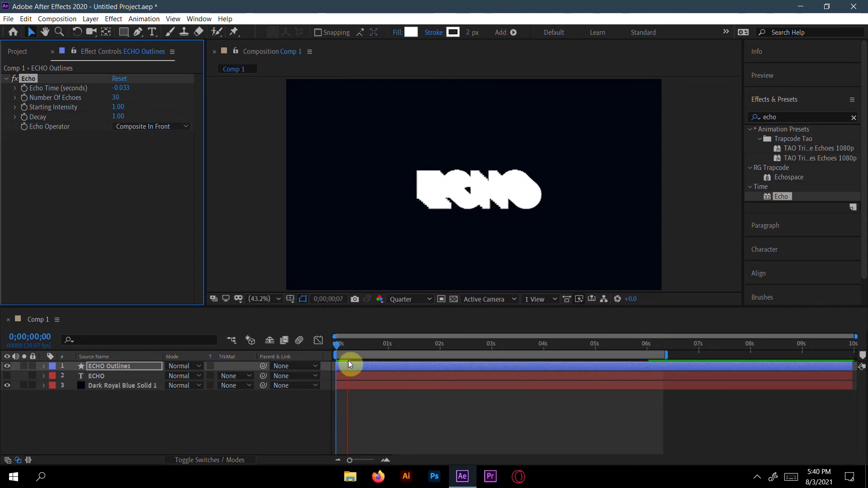
key(space)
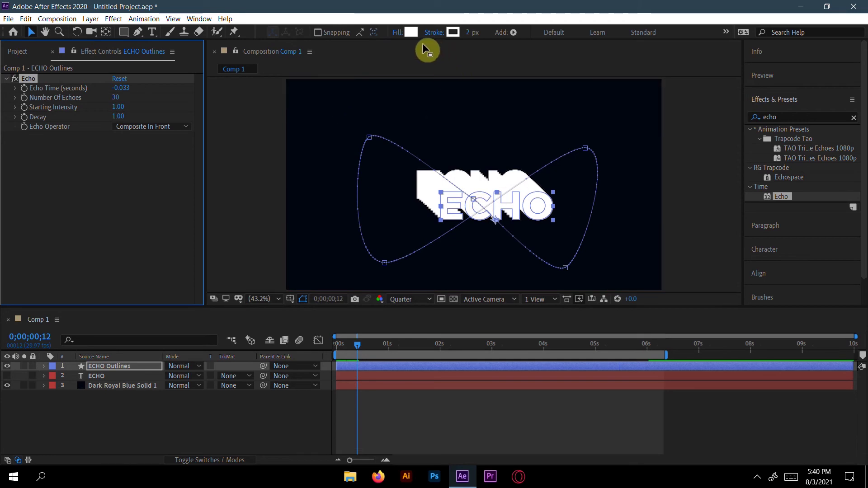
Set the ECHO Outlines fill to None, keeping the white 2 px stroke, and preview the outlined echo trail
click(394, 36)
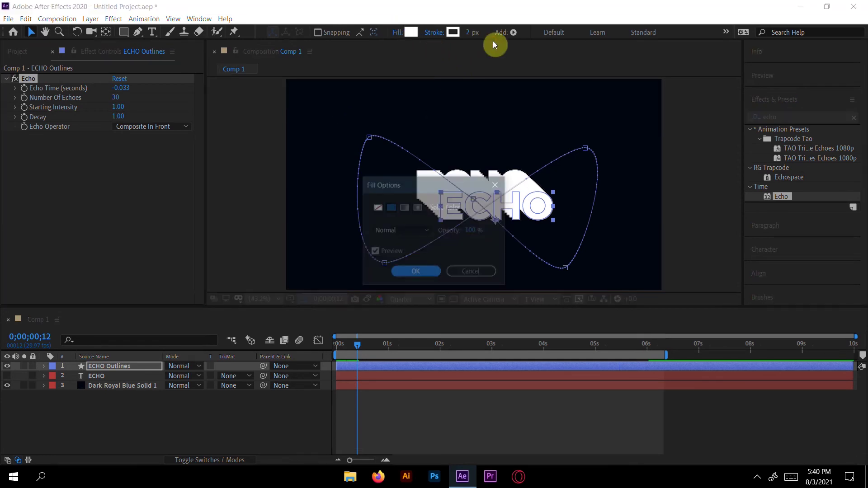
click(377, 207)
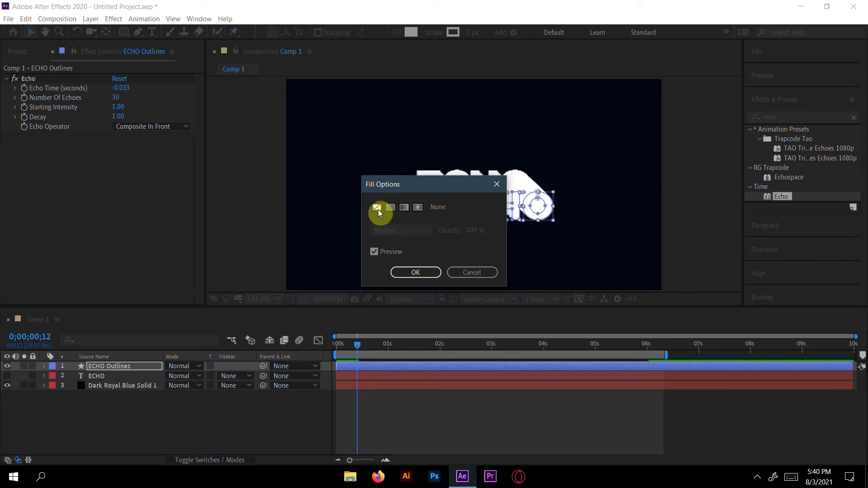
click(425, 274)
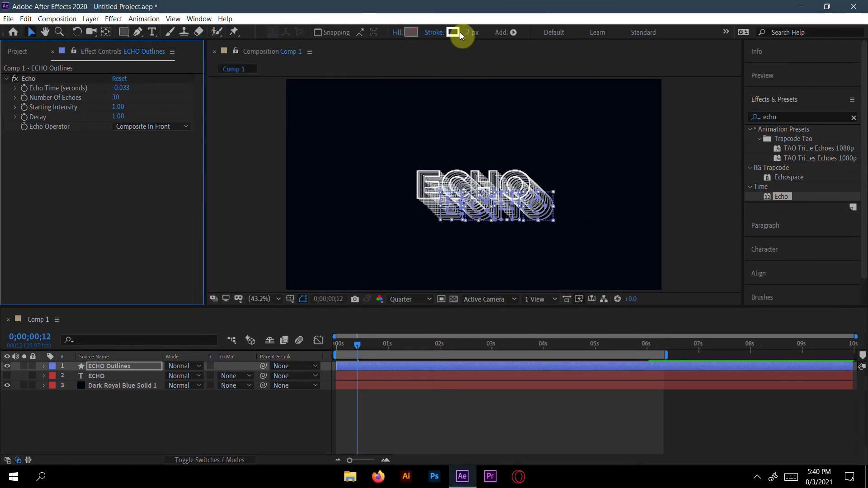
key(space)
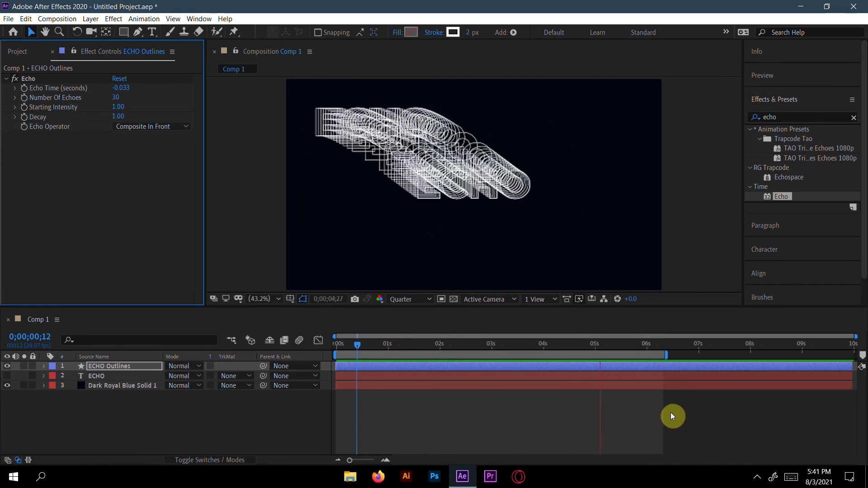
key(space)
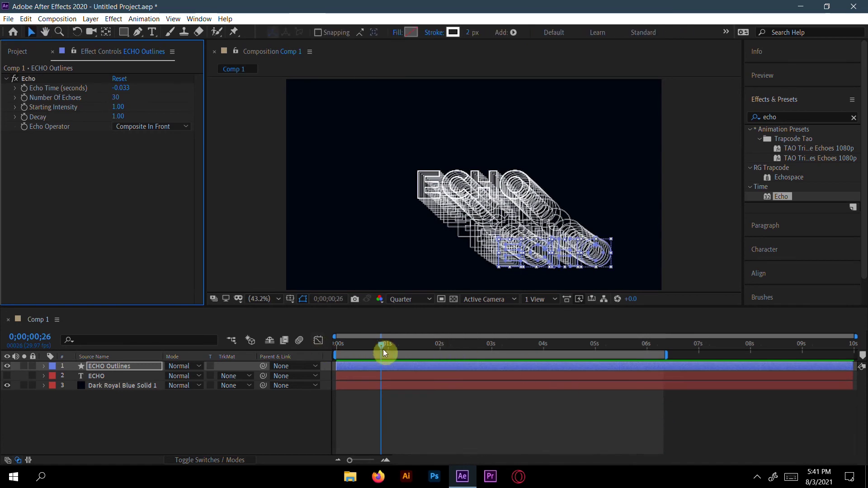
Set the Echo effect's Echo Operator to Composite In Back on ECHO Outlines and preview the trail
drag(407, 354, 582, 394)
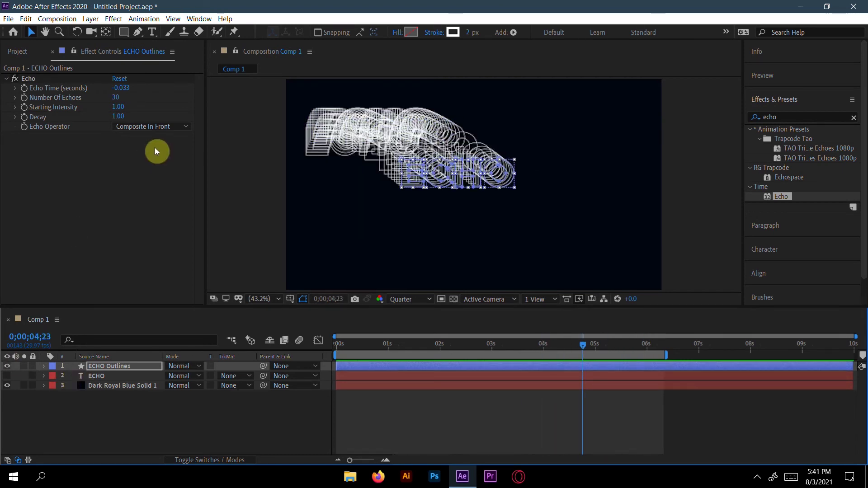
click(159, 129)
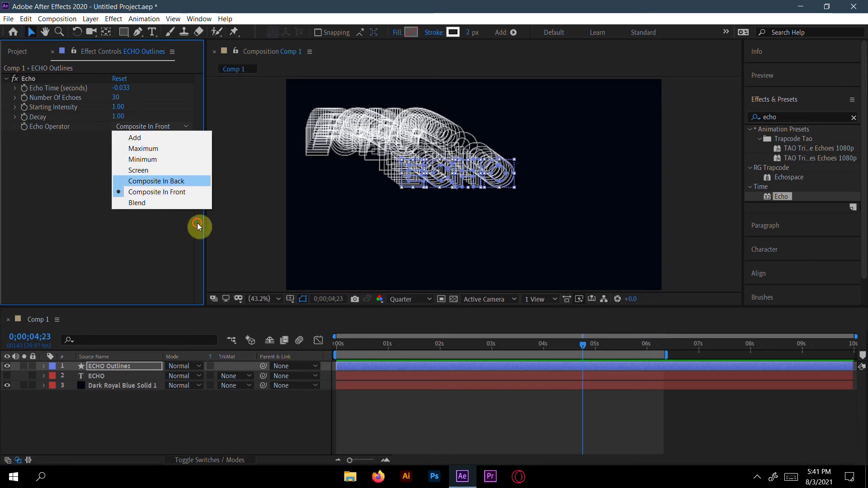
click(168, 181)
key(space)
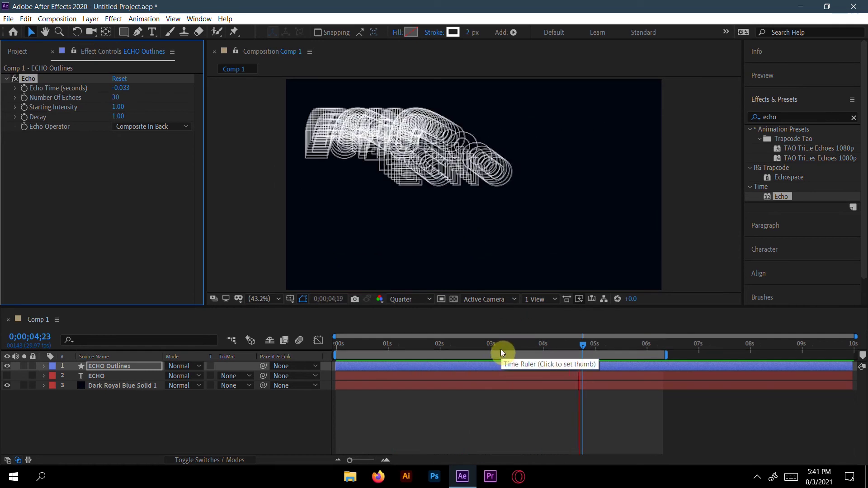
key(space)
Make the ECHO text layer visible, move it above the ECHO Outlines layer, and preview the animation from 0 s
click(7, 376)
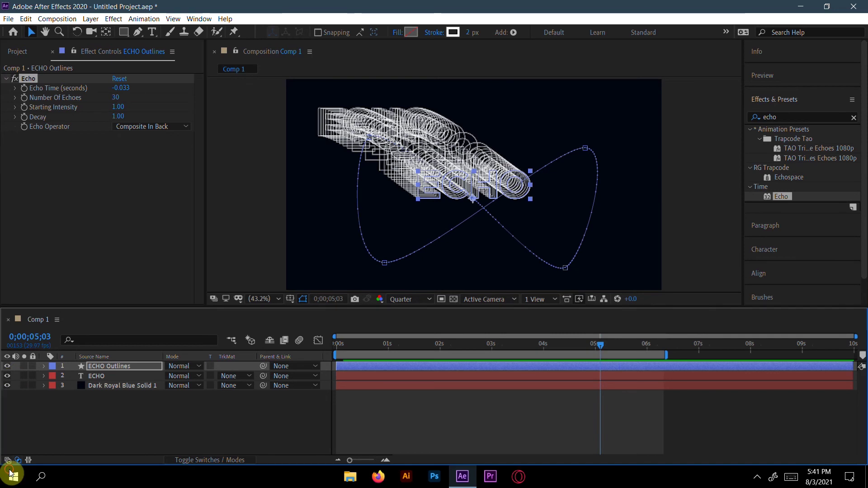
click(110, 377)
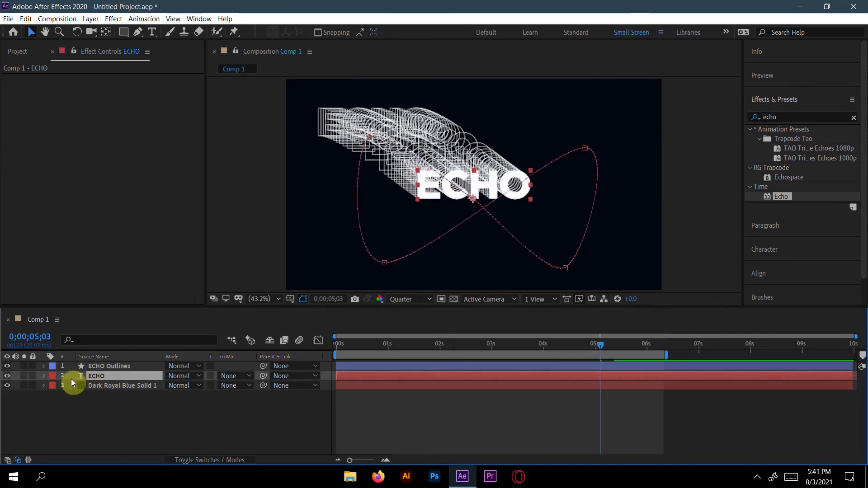
drag(115, 374, 116, 363)
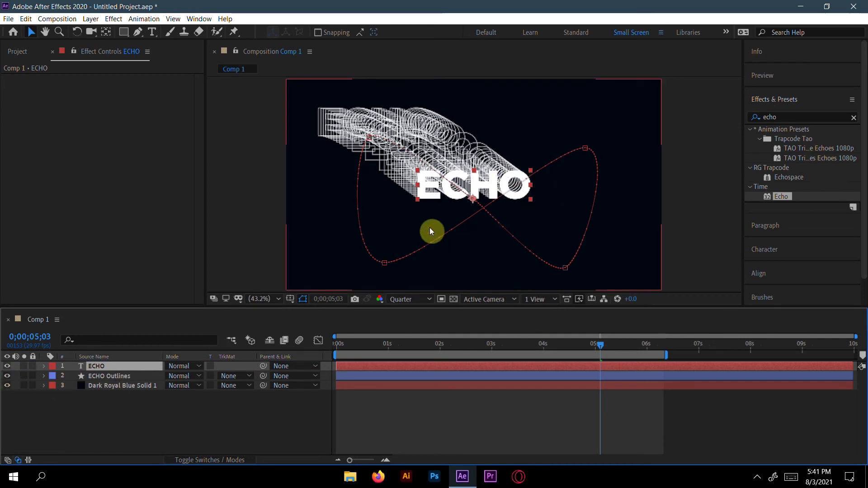
click(807, 103)
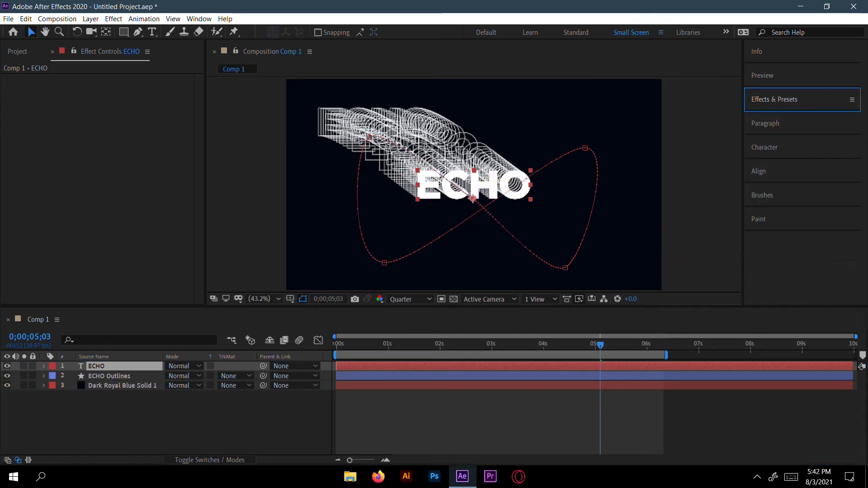
drag(598, 349, 333, 363)
key(space)
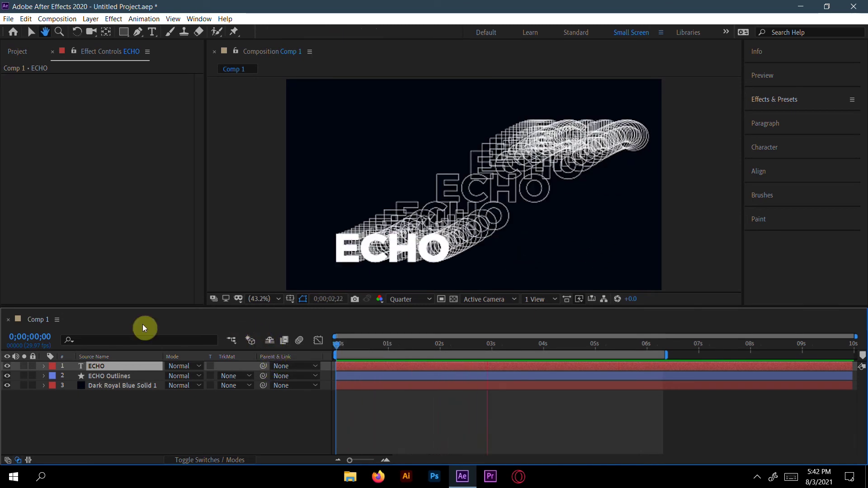
key(space)
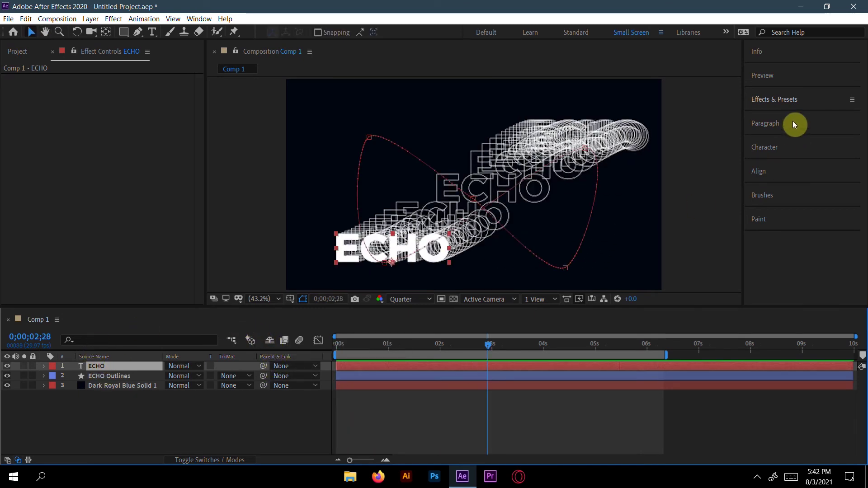
Set the ECHO text layer's fill color to pure red and remove its stroke
click(795, 145)
click(838, 172)
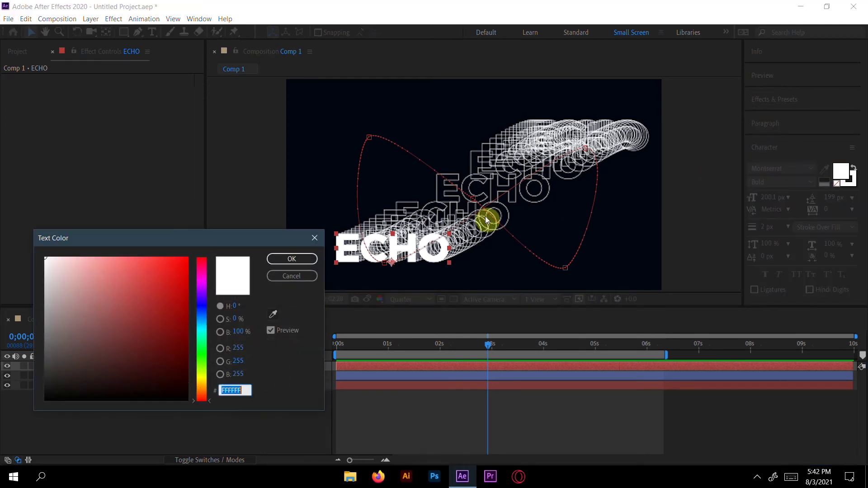
drag(105, 297, 190, 263)
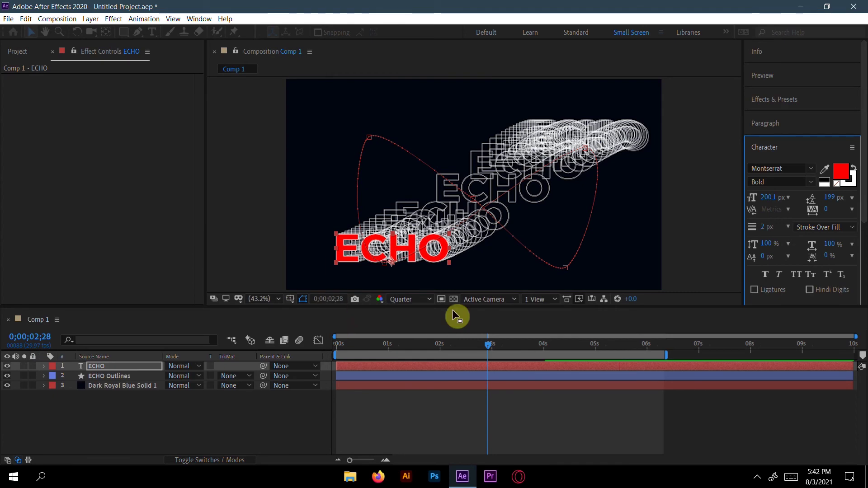
click(852, 182)
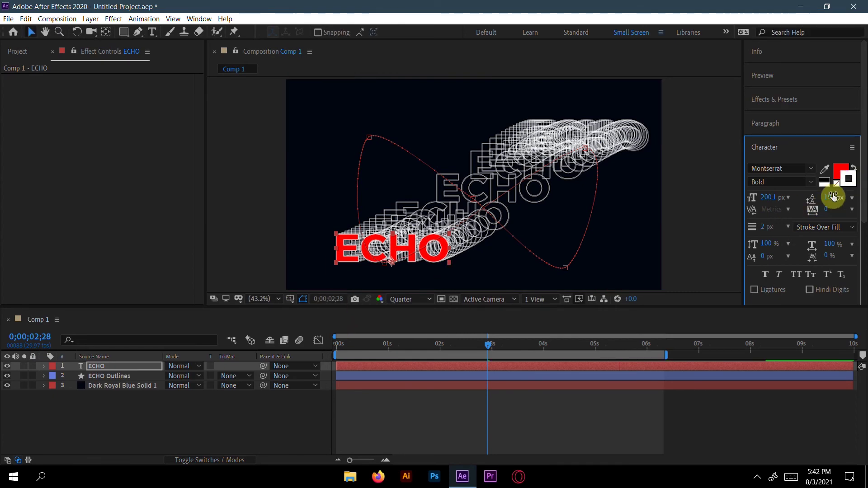
click(837, 184)
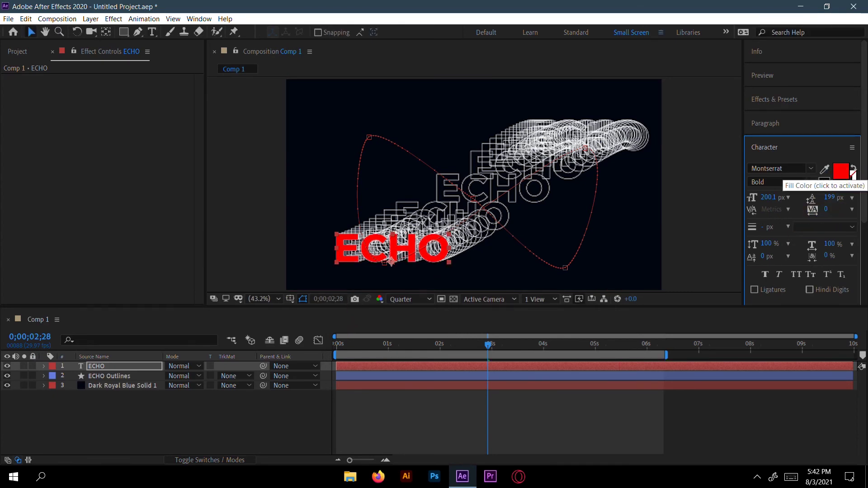
click(798, 142)
Set the ECHO Outlines layer's stroke color to red FF0000 and preview the red trail
click(105, 376)
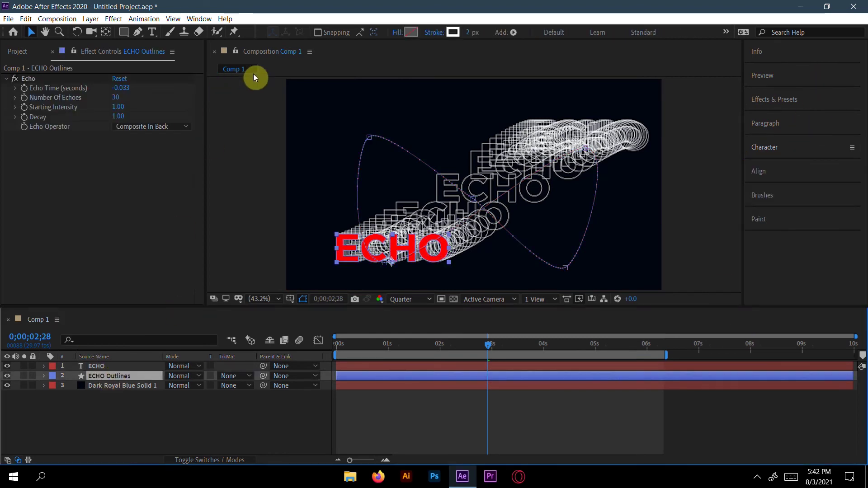
click(456, 37)
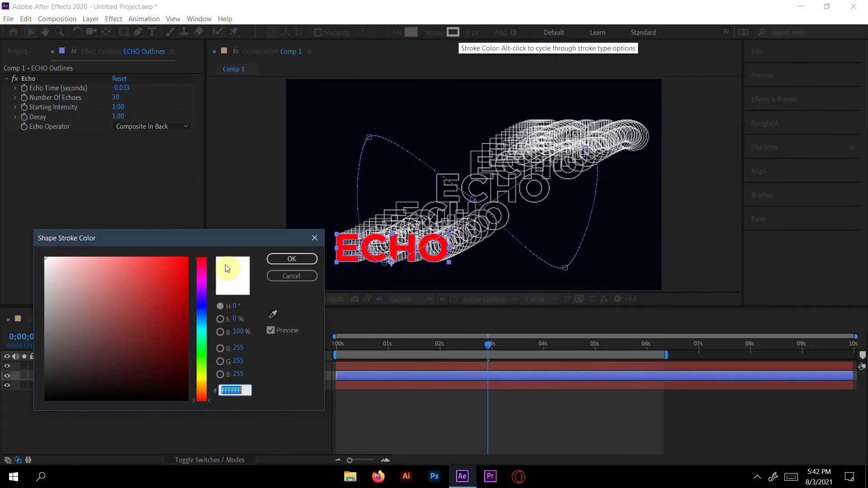
drag(138, 288, 217, 242)
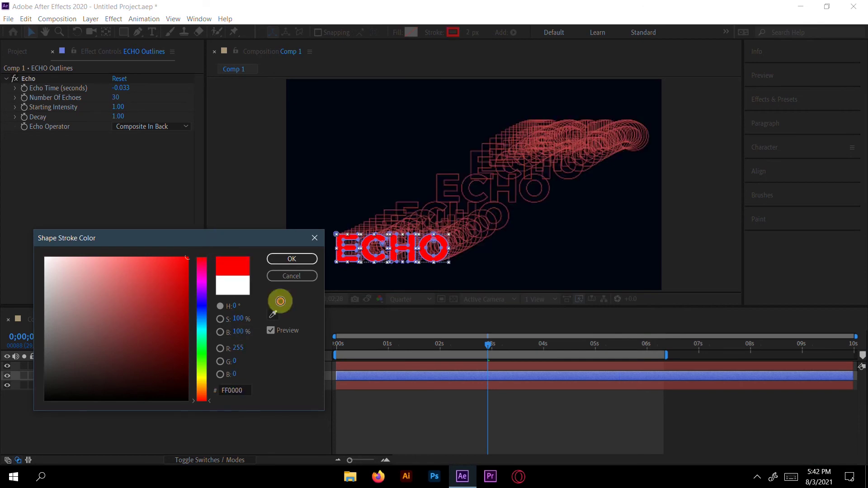
click(276, 259)
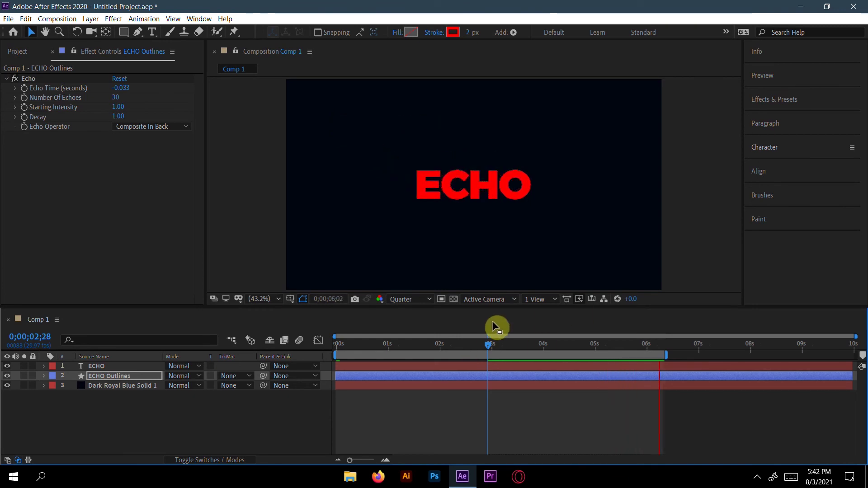
key(space)
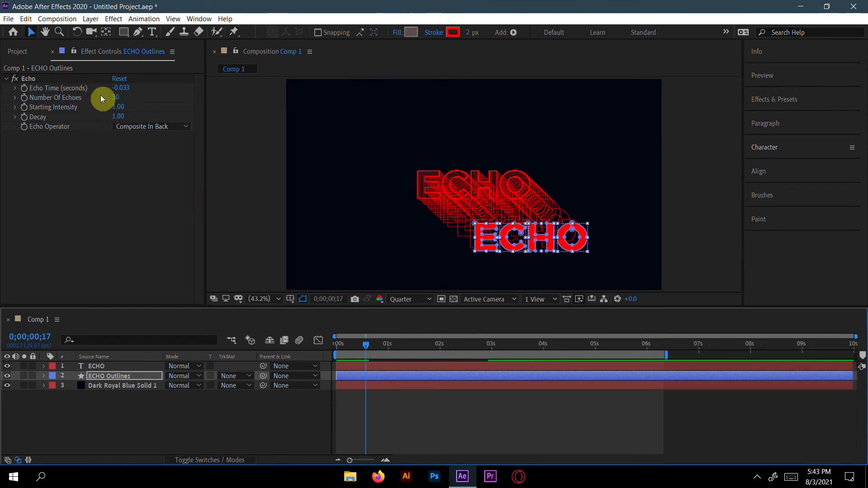
Set the Echo effect's Echo Time to -0.023 seconds and preview the animation from 0 s
click(129, 88)
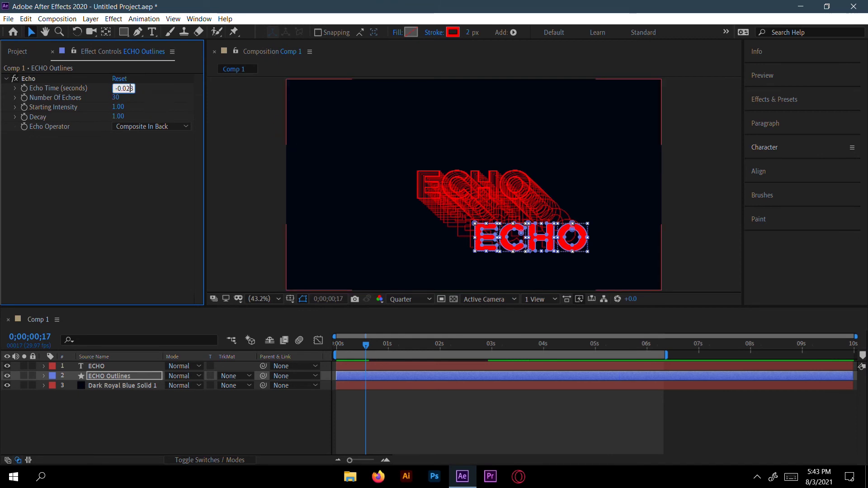
key(Return)
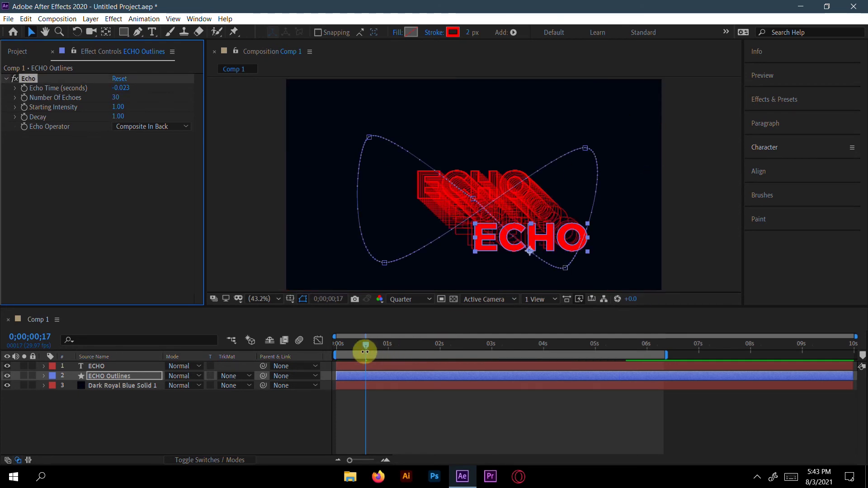
drag(364, 345, 303, 330)
key(space)
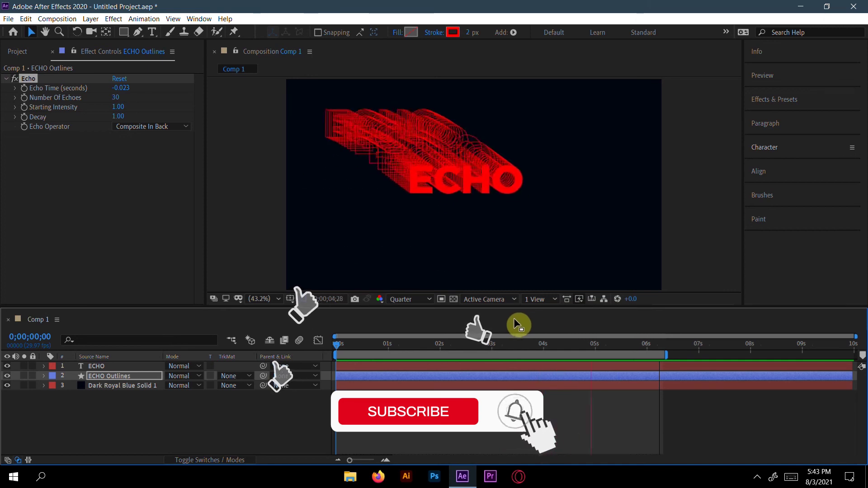
Pre-compose the ECHO and ECHO Outlines layers into Pre-comp 1, moving all attributes into the new composition
click(115, 365)
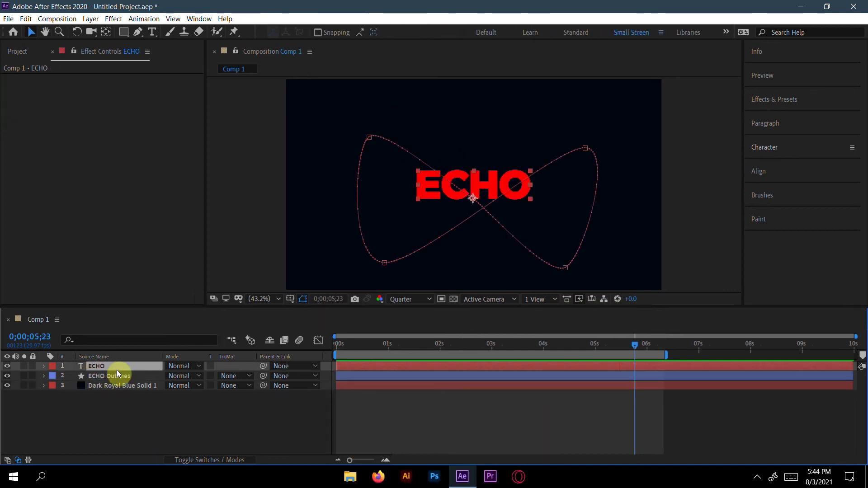
shift+click(122, 375)
right_click(121, 376)
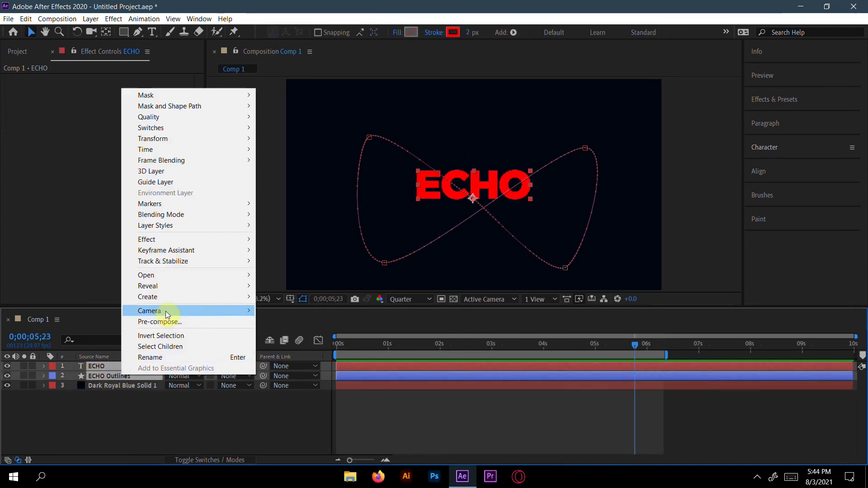
click(165, 322)
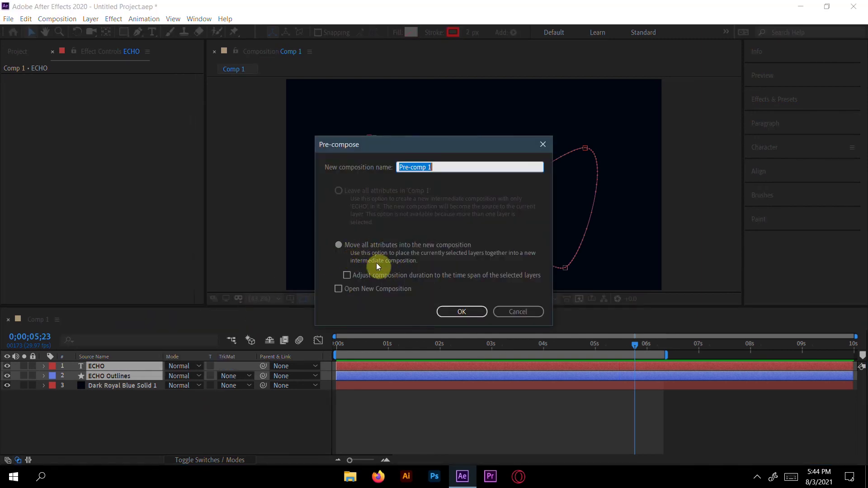
click(484, 315)
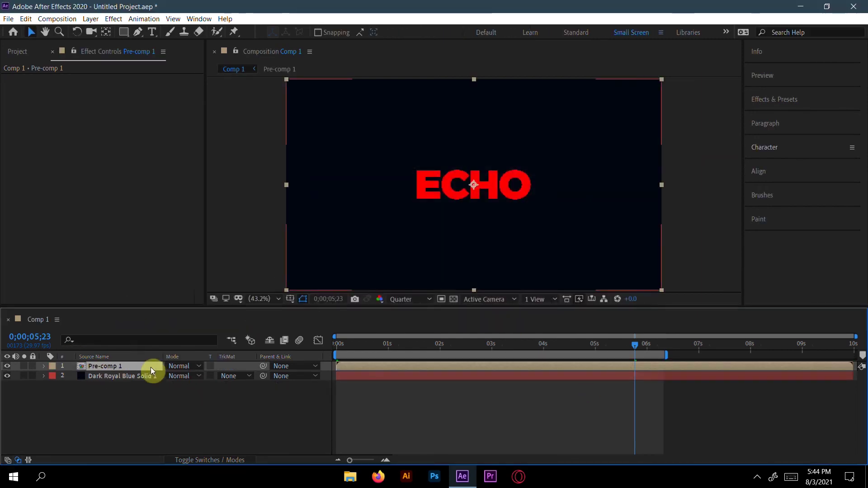
Search the effects for "poster" and apply Posterize Time to Pre-comp 1 with a Frame Rate of 15
click(801, 109)
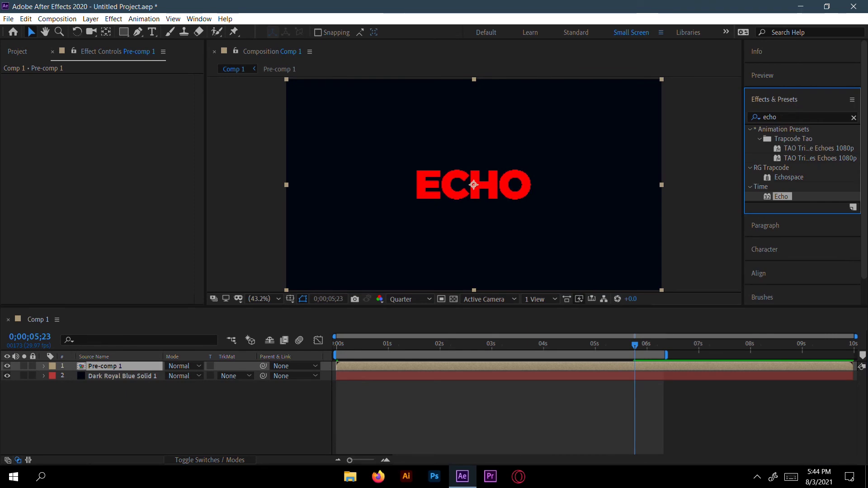
key(BackSpace)
key(BackSpace)
key(BackSpace)
key(BackSpace)
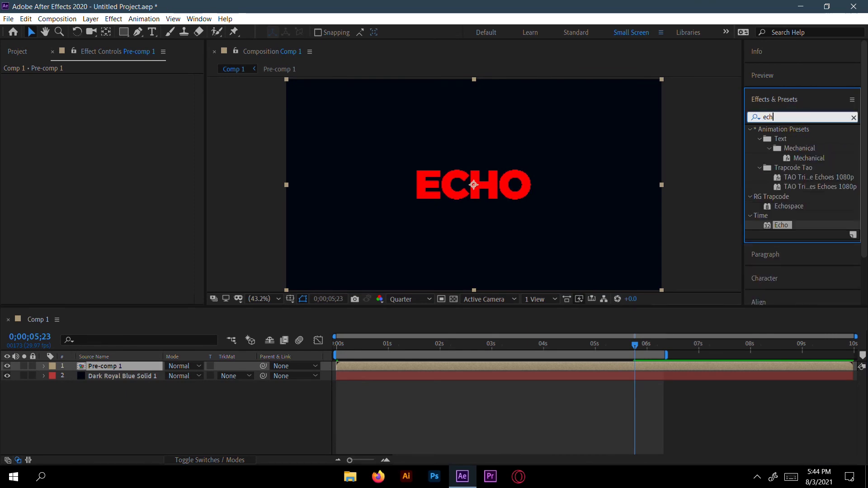
text(pos)
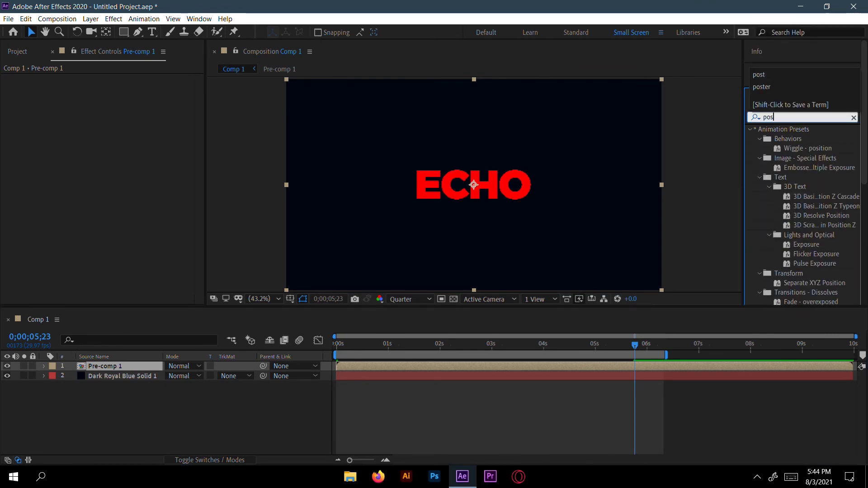
text(ter)
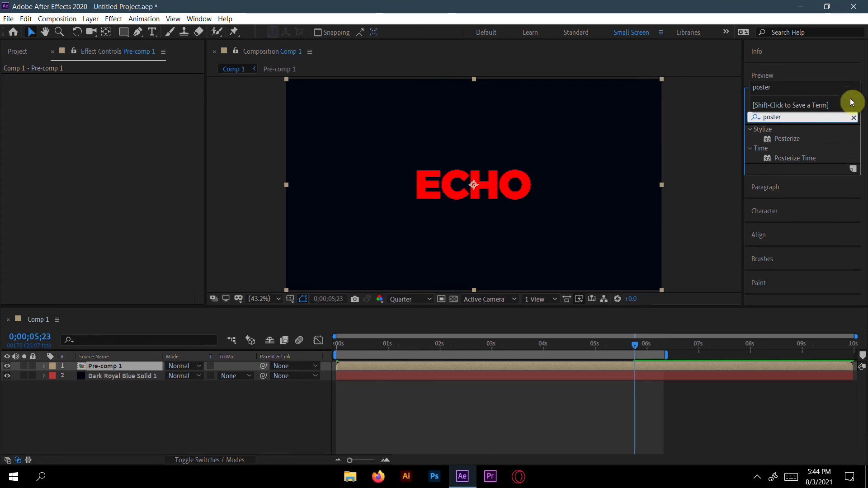
click(803, 159)
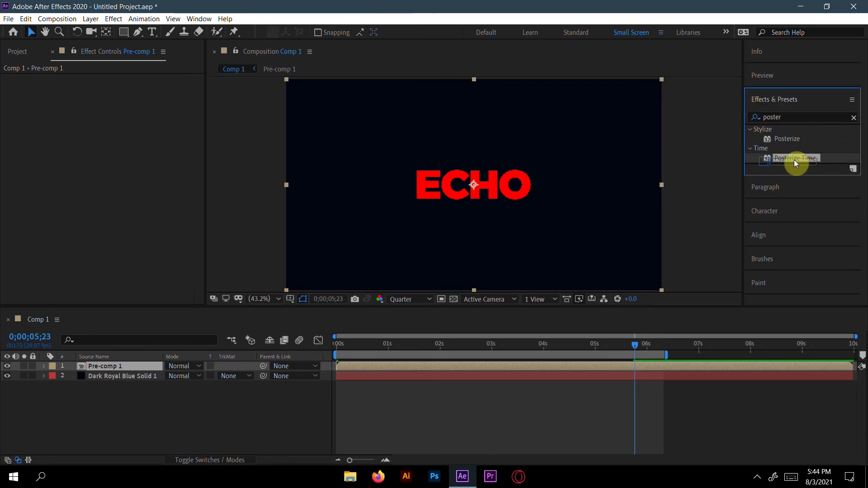
drag(456, 297, 372, 367)
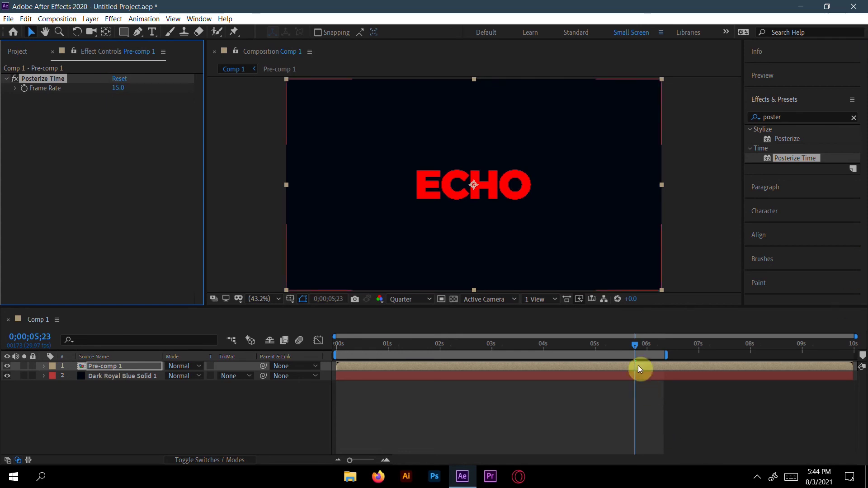
Preview the Pre-comp 1 animation with Posterize Time from 0 s
drag(635, 349, 168, 240)
key(space)
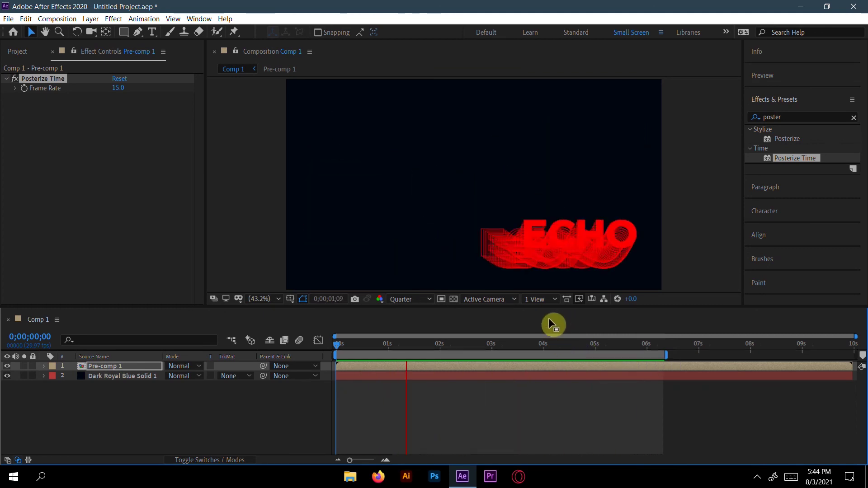
key(space)
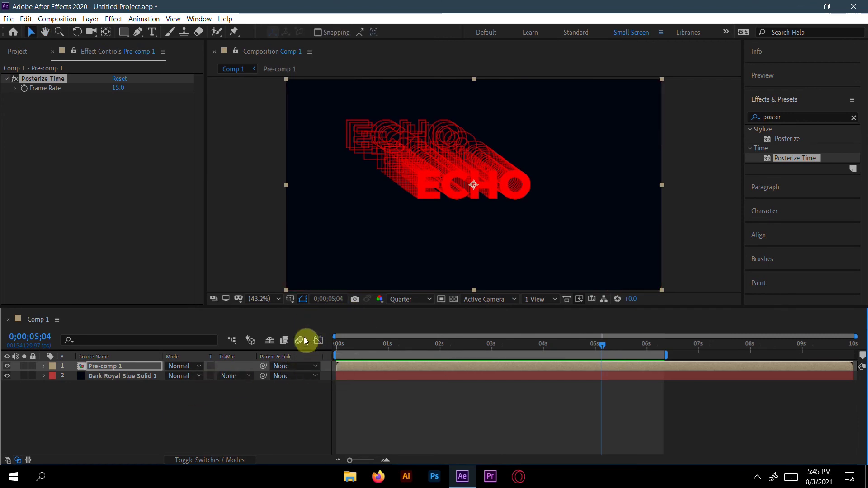
Enable motion blur for Comp 1 and the Pre-comp 1 layer, and preview the animation
click(299, 342)
key(space)
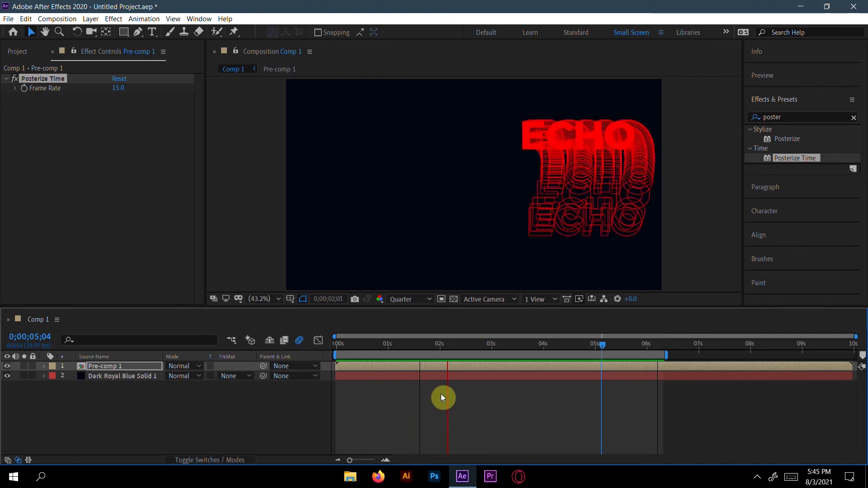
click(208, 459)
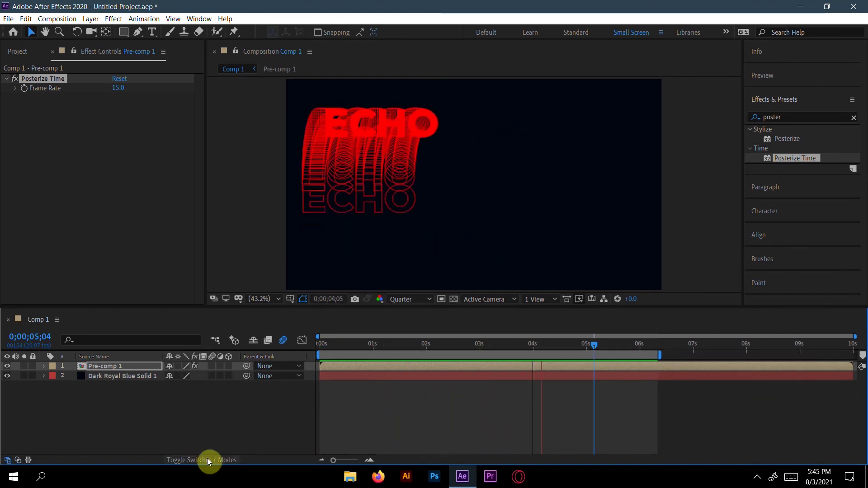
click(212, 366)
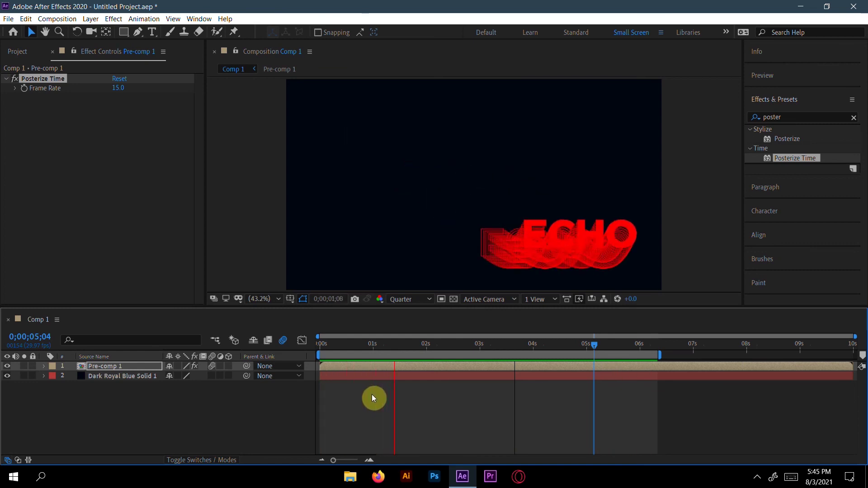
key(space)
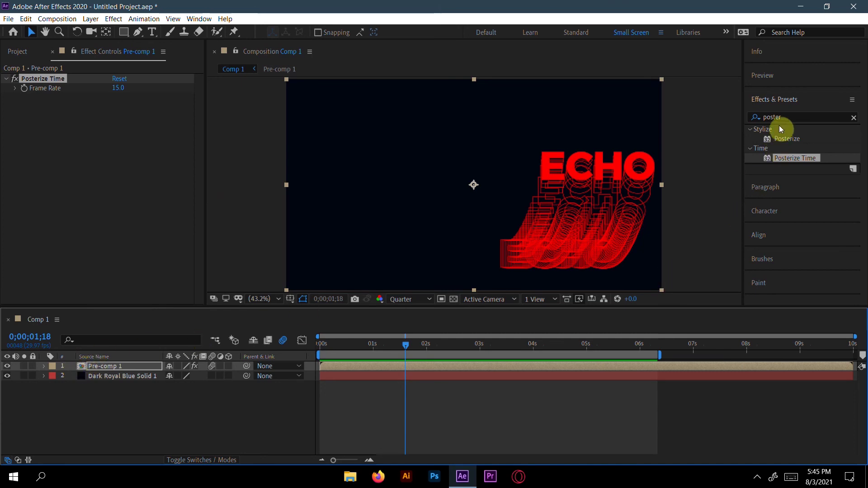
Set the project's color depth to 32 bpc and preview Comp 1 from the current time
click(32, 55)
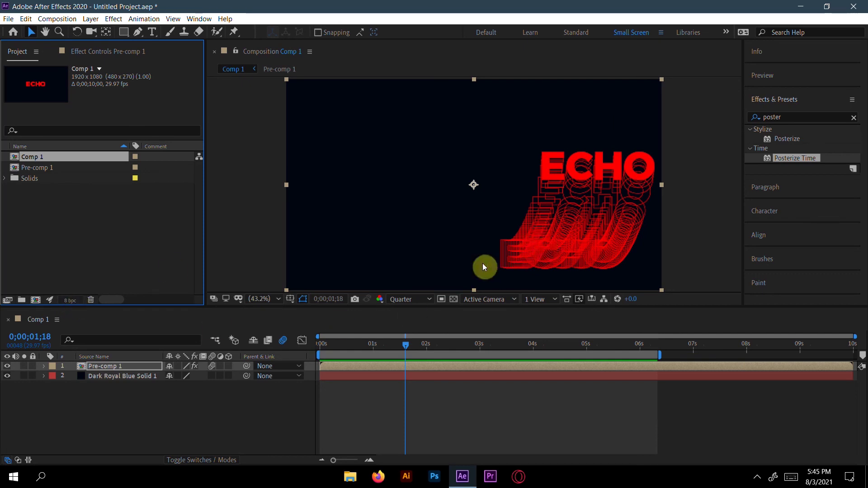
alt+click(71, 301)
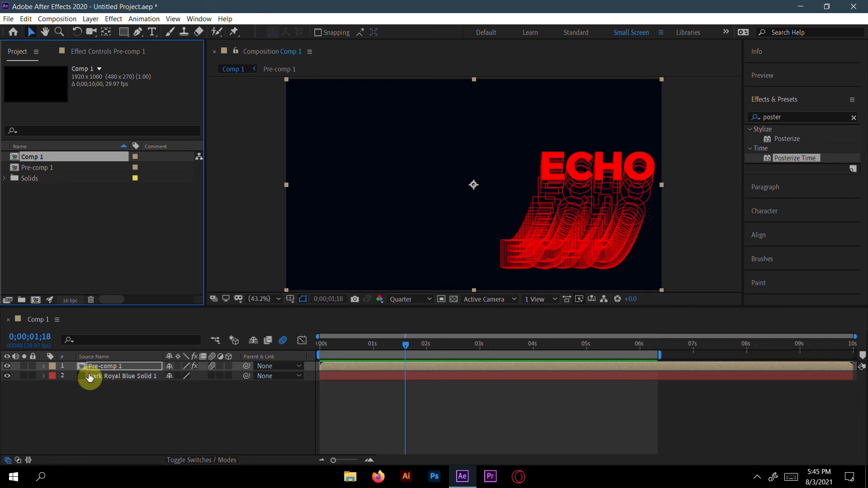
alt+click(71, 300)
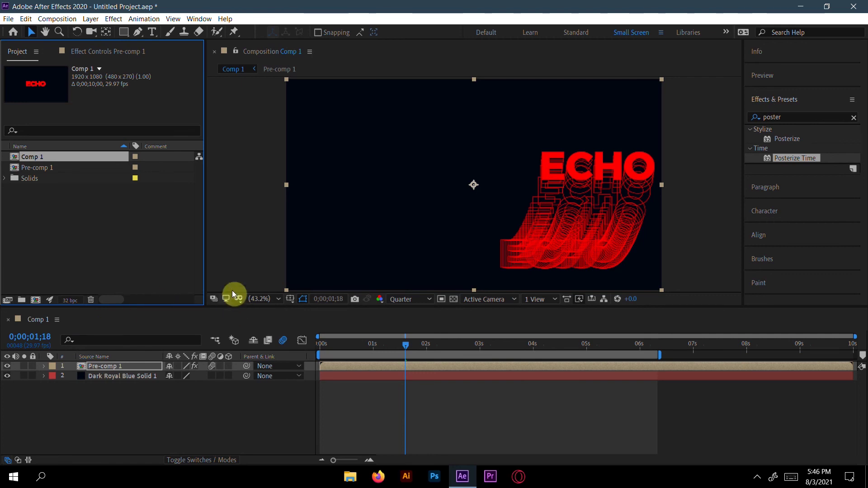
key(space)
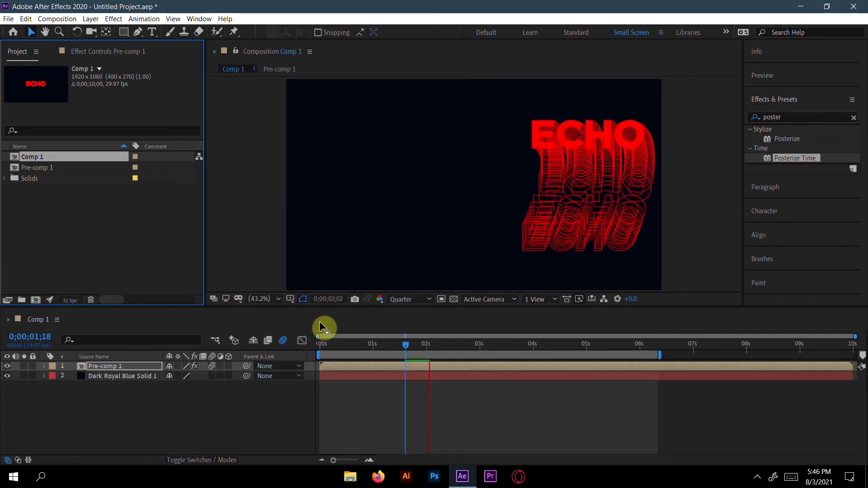